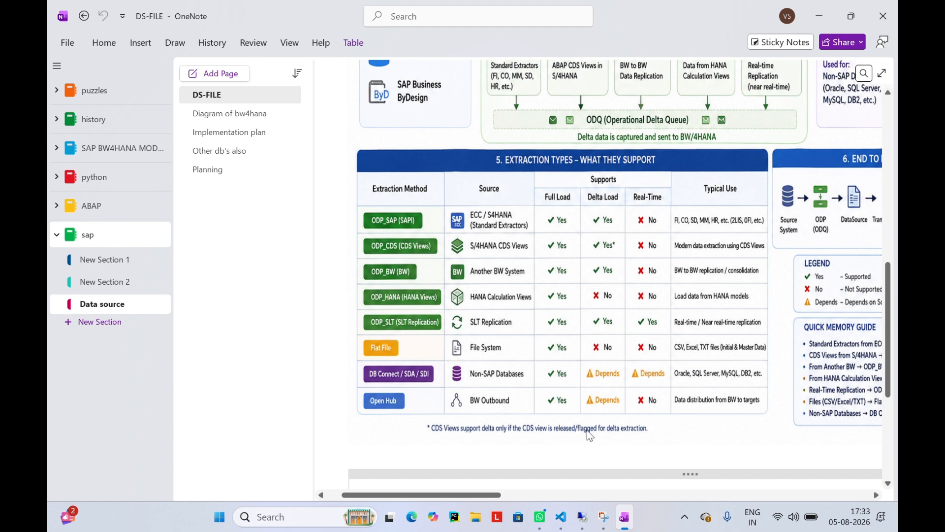
Switch to Visual Studio Code, allow the pending bash command that extracts the Task 1 brief, and return to OneNote.
{"action": "key", "text": "alt+Tab"}
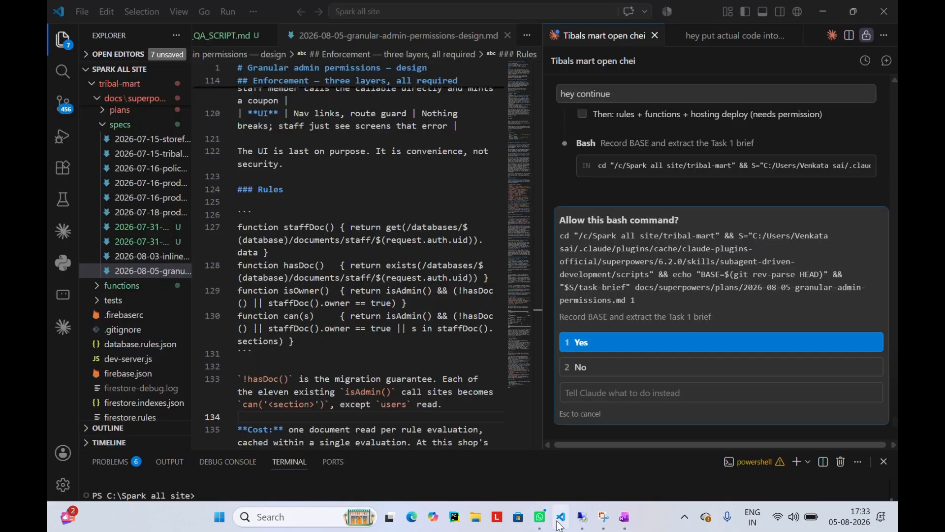
{"action": "left_click", "coordinate": [620, 345]}
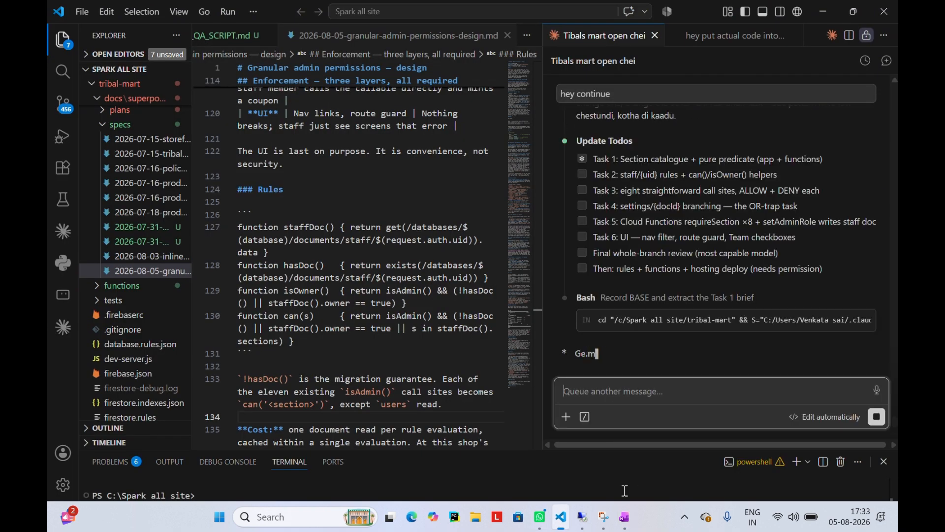
{"action": "left_click", "coordinate": [626, 518]}
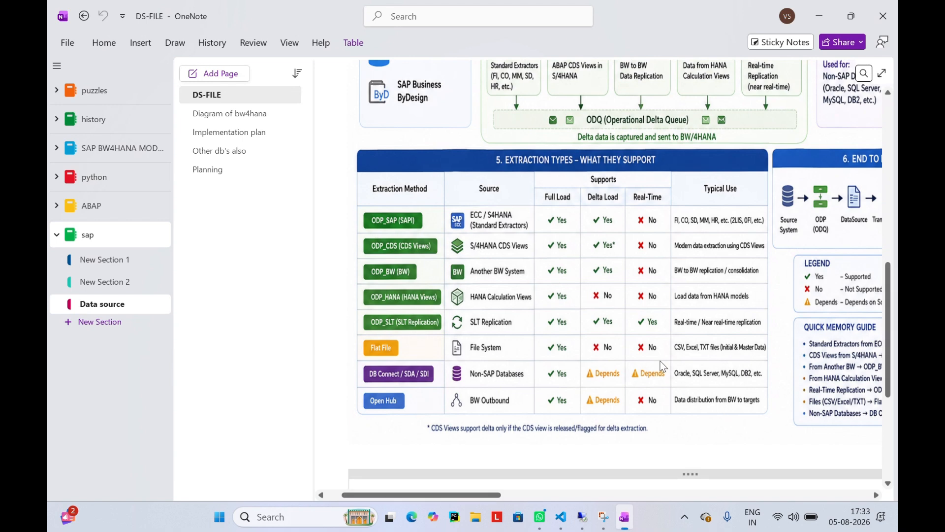
Examine the end-to-end flow, legend and quick memory guide beside the extraction types table.
{"action": "scroll", "coordinate": [689, 356], "scroll_direction": "right", "scroll_amount": 3}
{"action": "scroll", "coordinate": [704, 352], "scroll_direction": "right", "scroll_amount": 5}
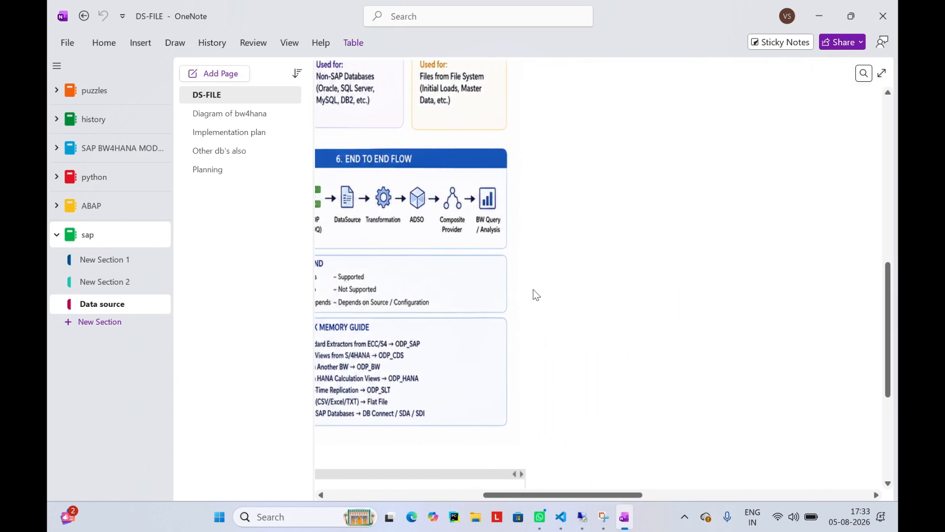
{"action": "scroll", "coordinate": [533, 293], "scroll_direction": "left", "scroll_amount": 10}
{"action": "scroll", "coordinate": [536, 294], "scroll_direction": "right", "scroll_amount": 3}
Switch to the remote desktop session, launch SAP HANA Studio and refresh the remote desktop.
{"action": "left_click", "coordinate": [581, 517]}
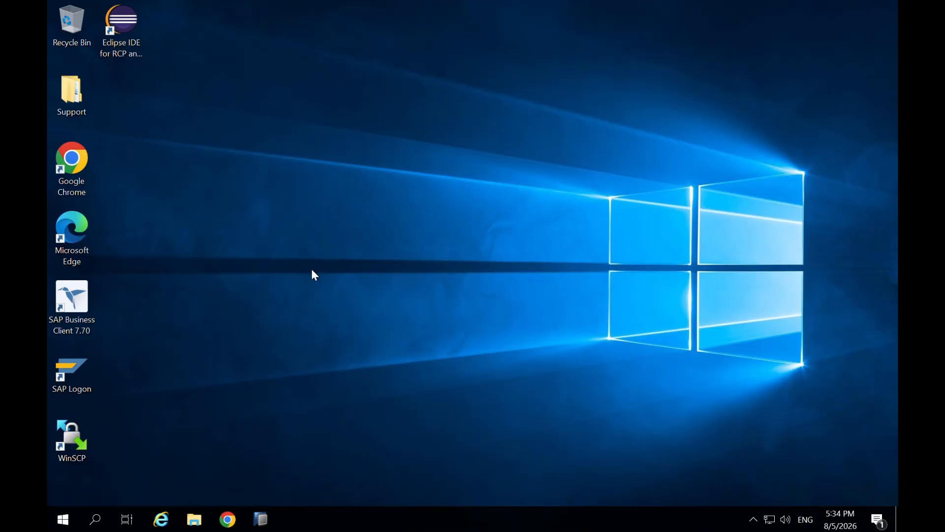
{"action": "left_click", "coordinate": [262, 520]}
{"action": "left_click", "coordinate": [272, 516]}
{"action": "right_click", "coordinate": [329, 246]}
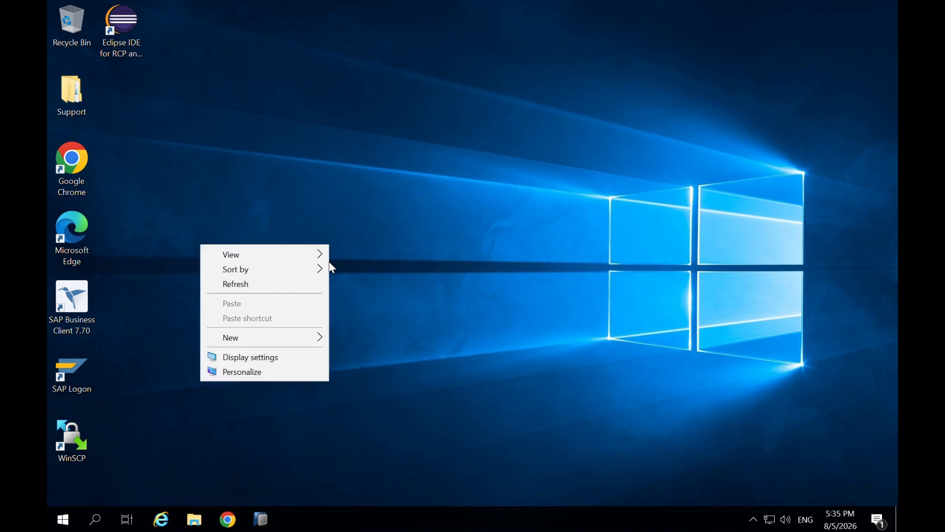
{"action": "left_click", "coordinate": [248, 284]}
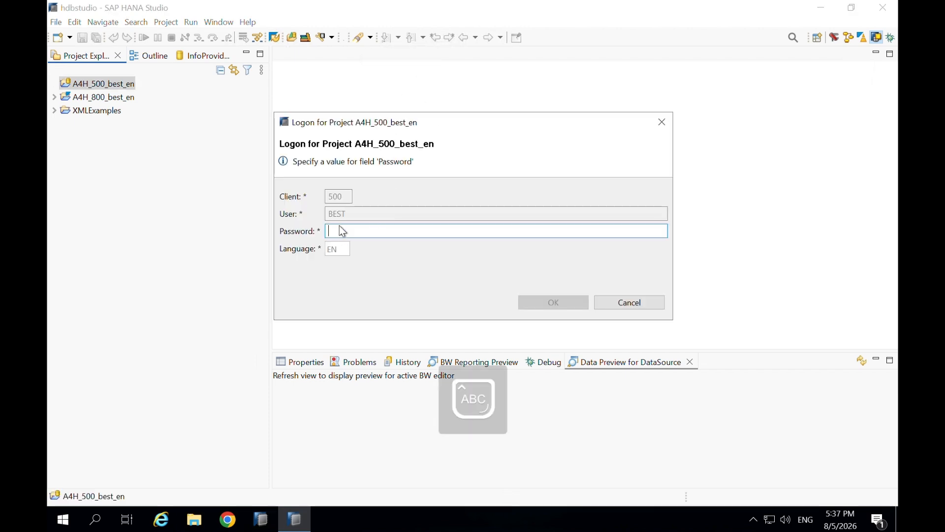
Enter the account password and log on to the project A4H_500_best_en.
{"action": "key", "text": "Caps_Lock"}
{"action": "key", "text": "Caps_Lock"}
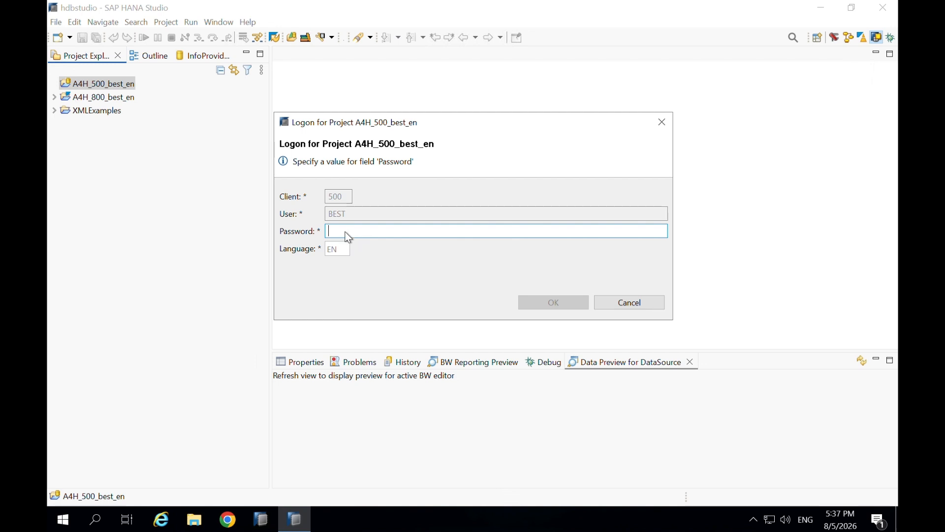
{"action": "key", "text": "Caps_Lock"}
{"action": "key", "text": "Caps_Lock"}
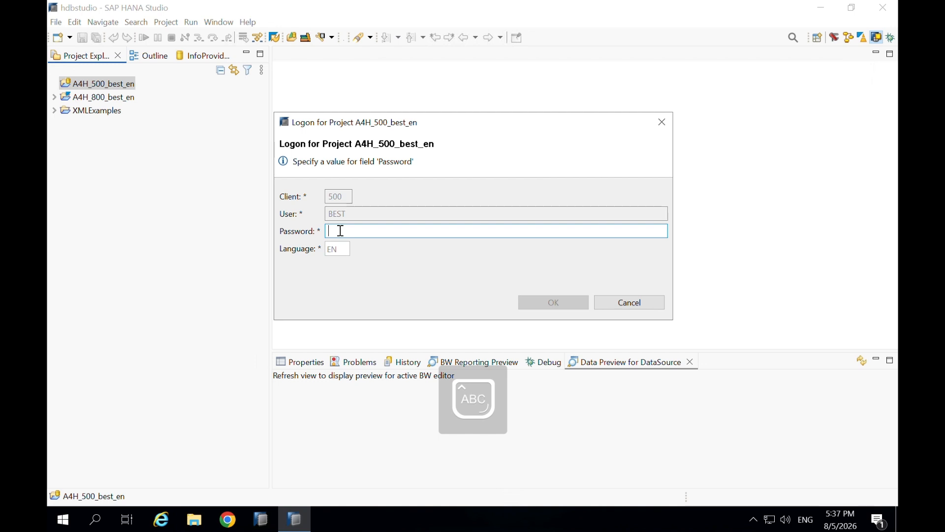
{"action": "key", "text": "Caps_Lock"}
{"action": "type", "text": "a"}
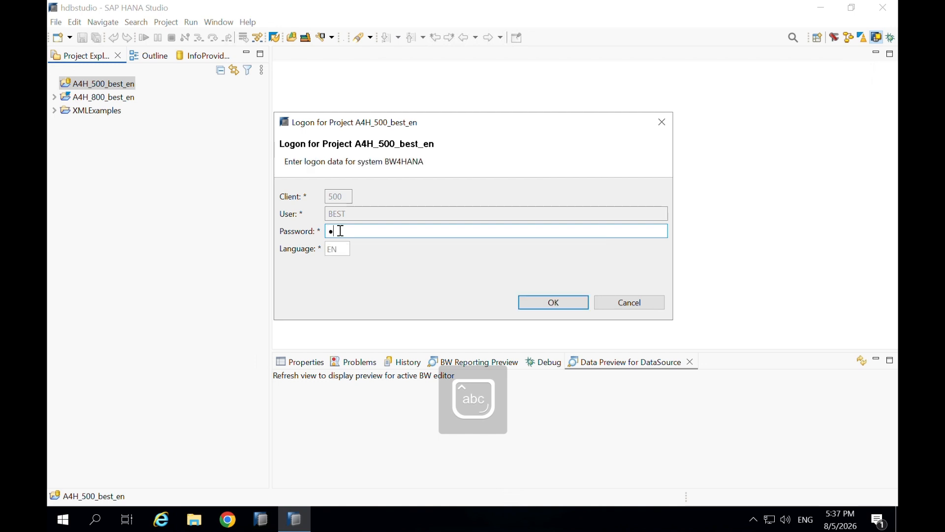
{"action": "type", "text": "**********"}
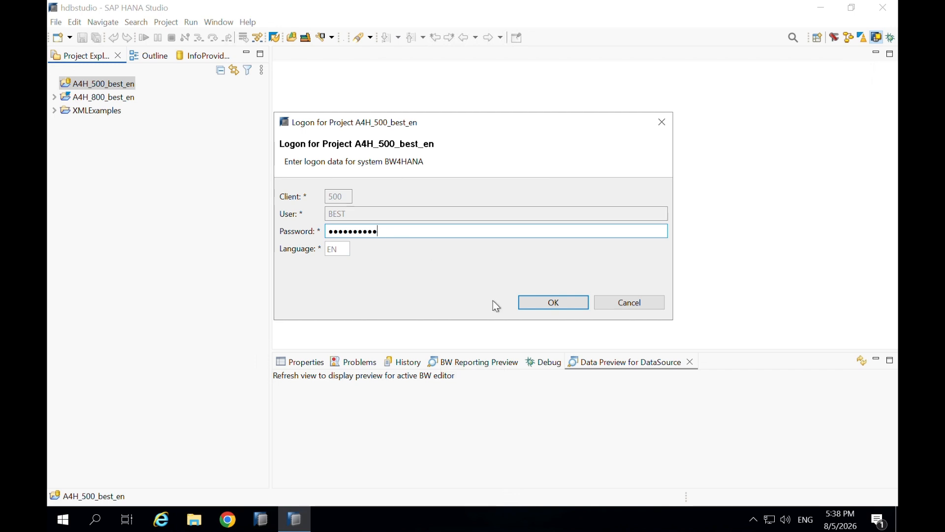
{"action": "left_click", "coordinate": [551, 302]}
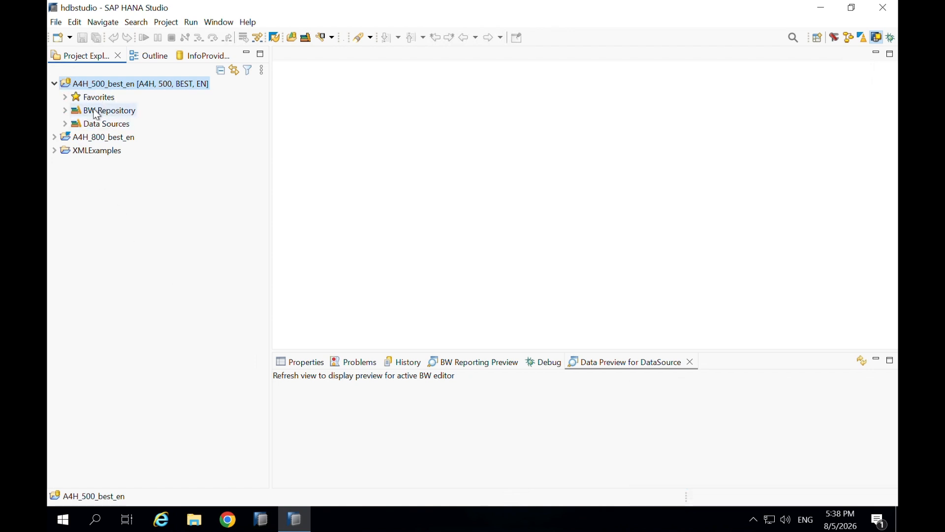
Expand Data Sources and its File folder in A4H_500_best_en and look through the existing file source systems.
{"action": "left_click", "coordinate": [65, 124]}
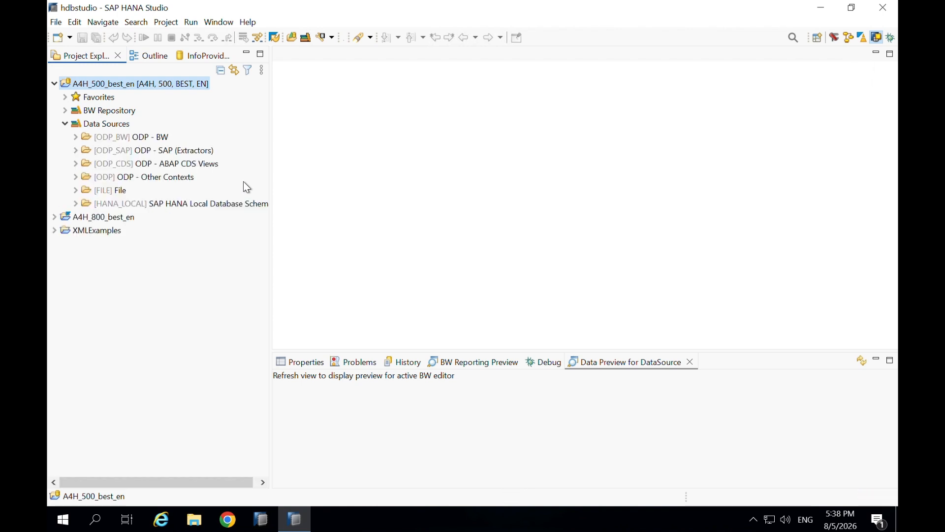
{"action": "left_click", "coordinate": [77, 191]}
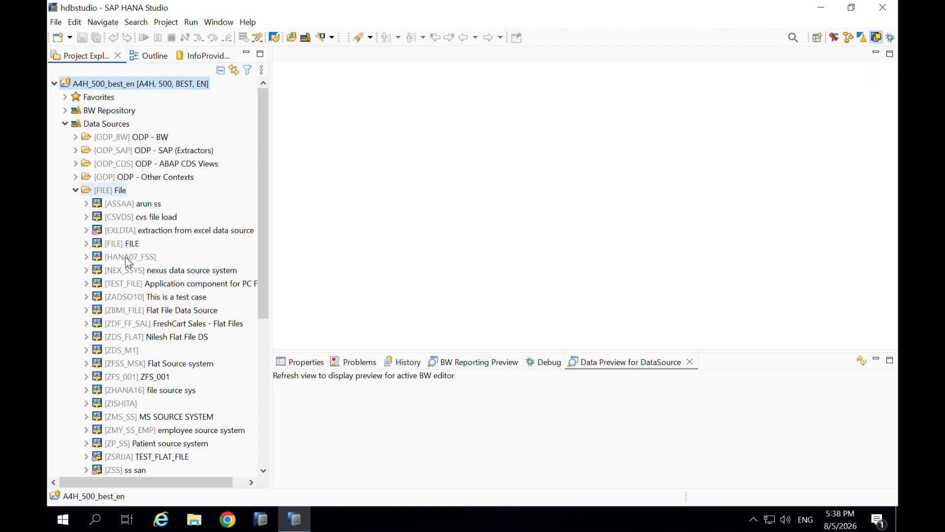
{"action": "left_click", "coordinate": [163, 391]}
{"action": "scroll", "coordinate": [164, 393], "scroll_direction": "down", "scroll_amount": 6}
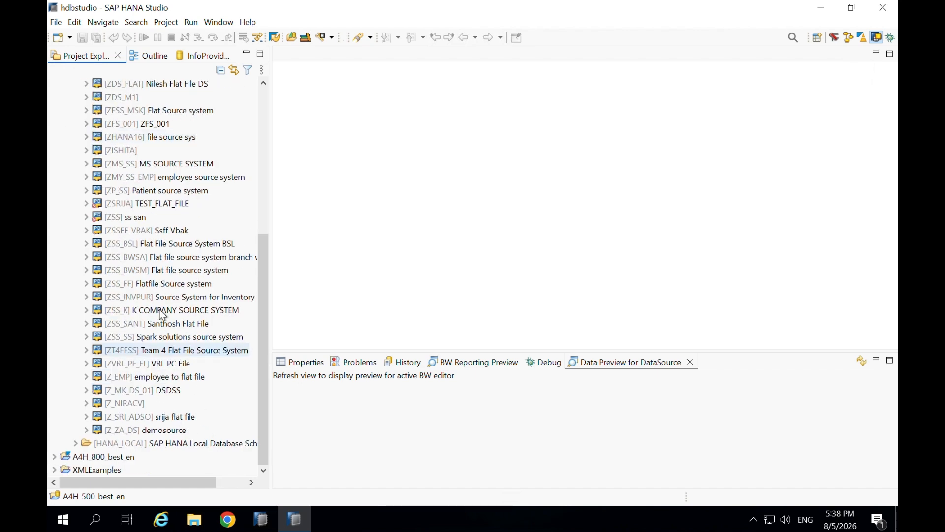
{"action": "scroll", "coordinate": [157, 246], "scroll_direction": "up", "scroll_amount": 6}
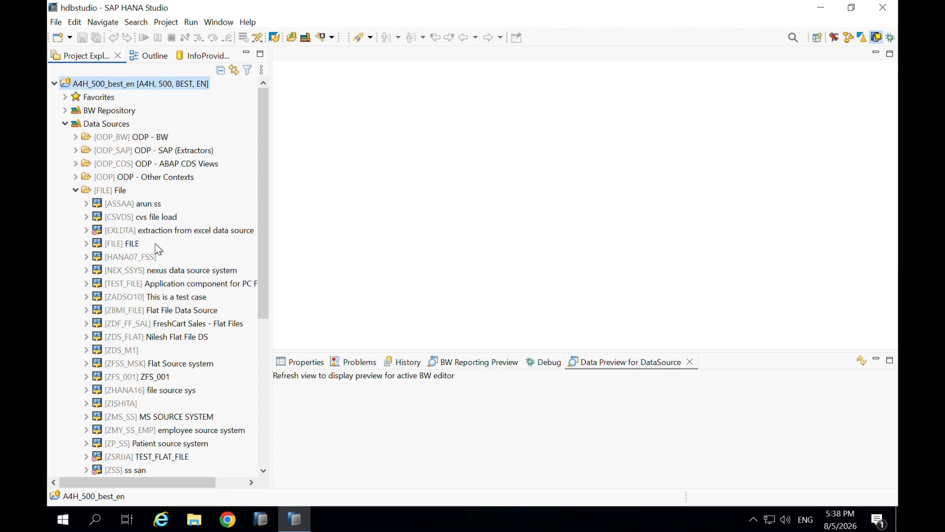
Start a new source system from the File folder, named ZSS_SP_P01 with the description "pratice source system for file", and proceed to its connection type.
{"action": "left_click", "coordinate": [105, 191]}
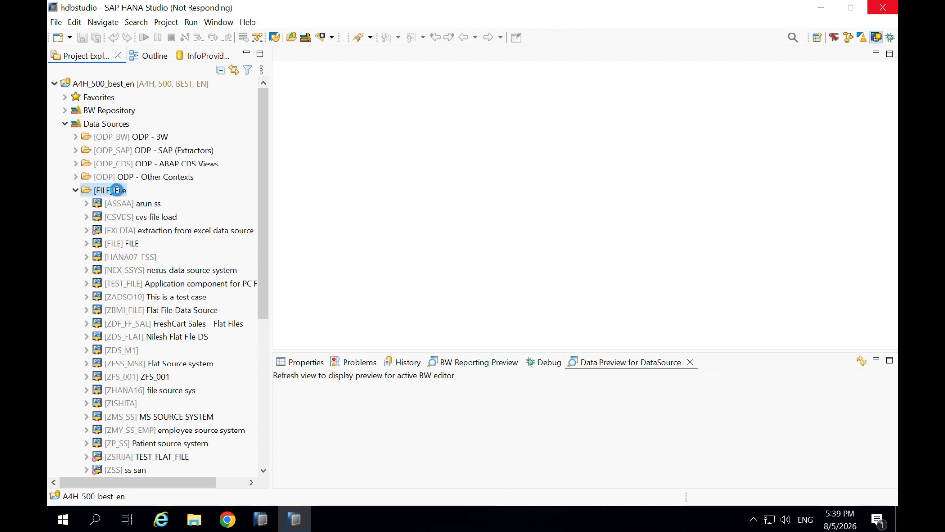
{"action": "right_click", "coordinate": [117, 190]}
{"action": "mouse_move", "coordinate": [111, 192]}
{"action": "left_click", "coordinate": [226, 193]}
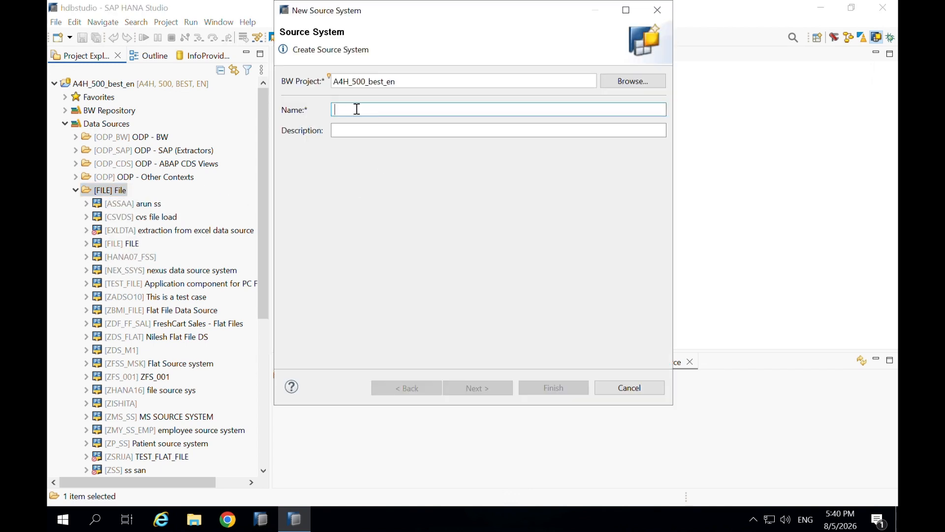
{"action": "type", "text": "ZSS"}
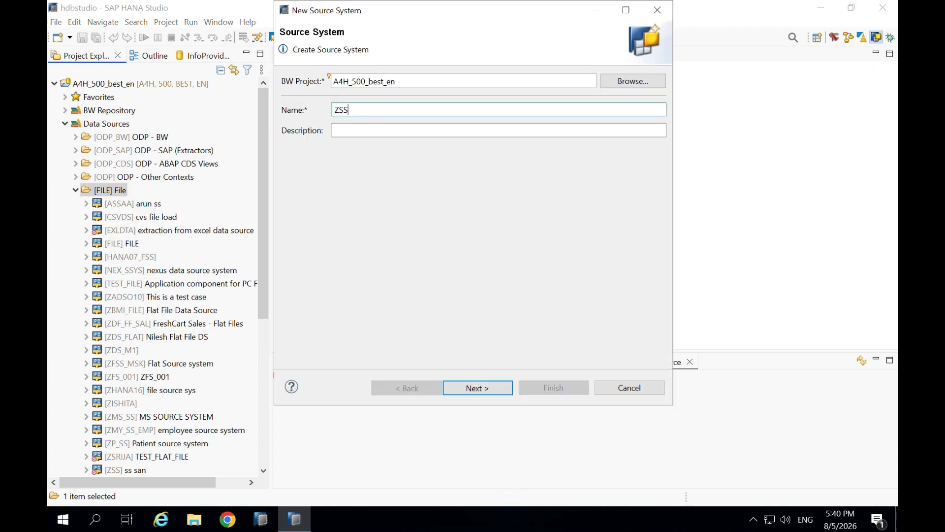
{"action": "type", "text": "_SP_P01"}
{"action": "left_click", "coordinate": [374, 130]}
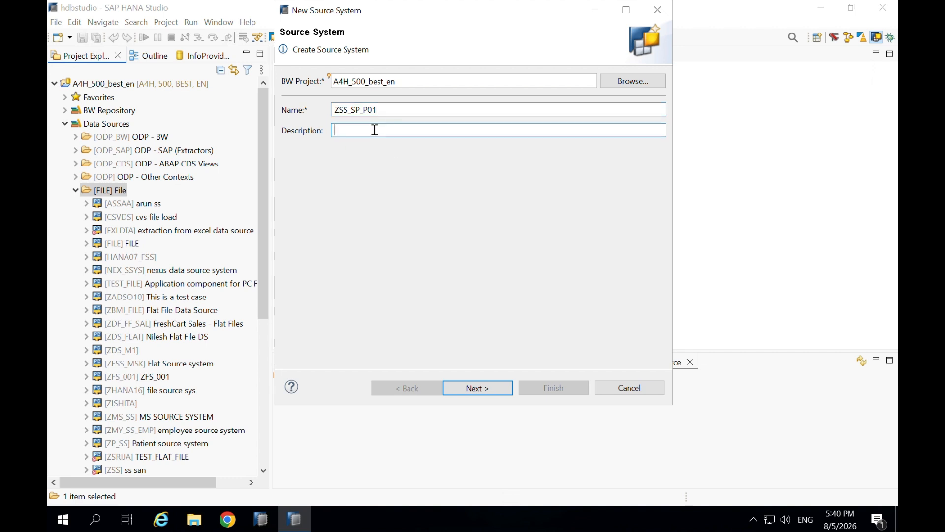
{"action": "type", "text": "pratice source system for f"}
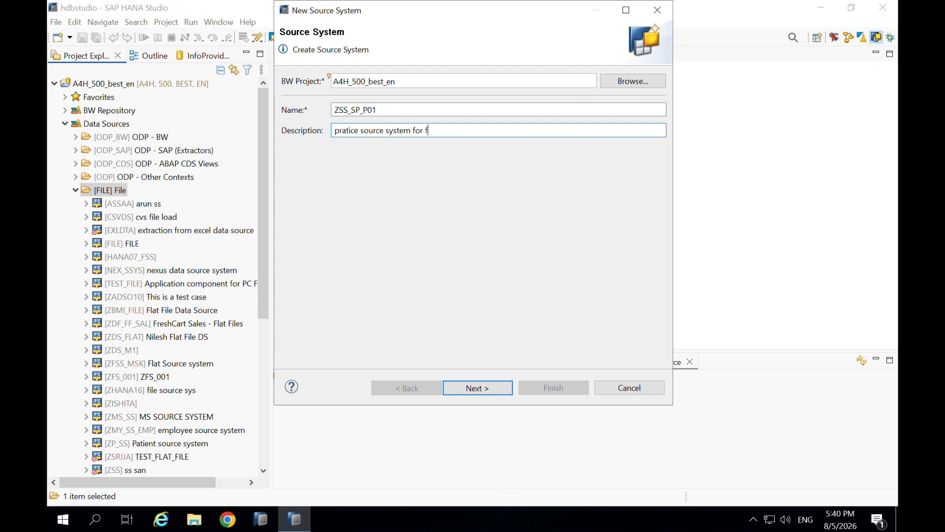
{"action": "type", "text": "ile"}
{"action": "key", "text": "alt"}
{"action": "key", "text": "alt+n"}
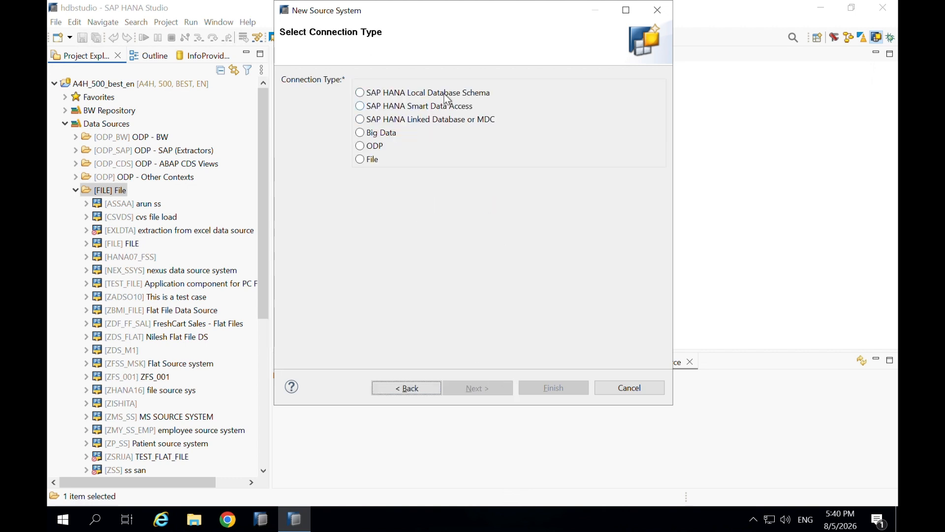
Choose File as the connection type, finish creating source system ZSS_SP_P01 and activate it.
{"action": "left_click", "coordinate": [370, 161]}
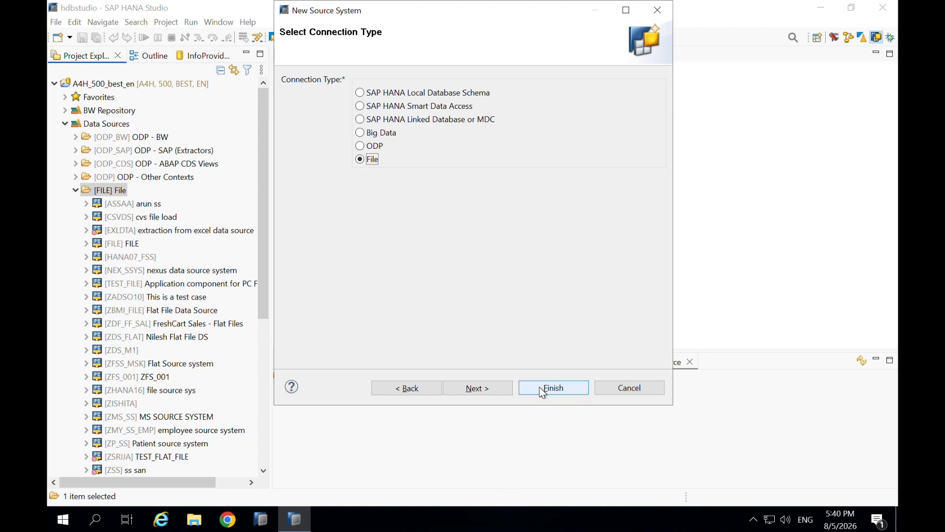
{"action": "left_click", "coordinate": [500, 391]}
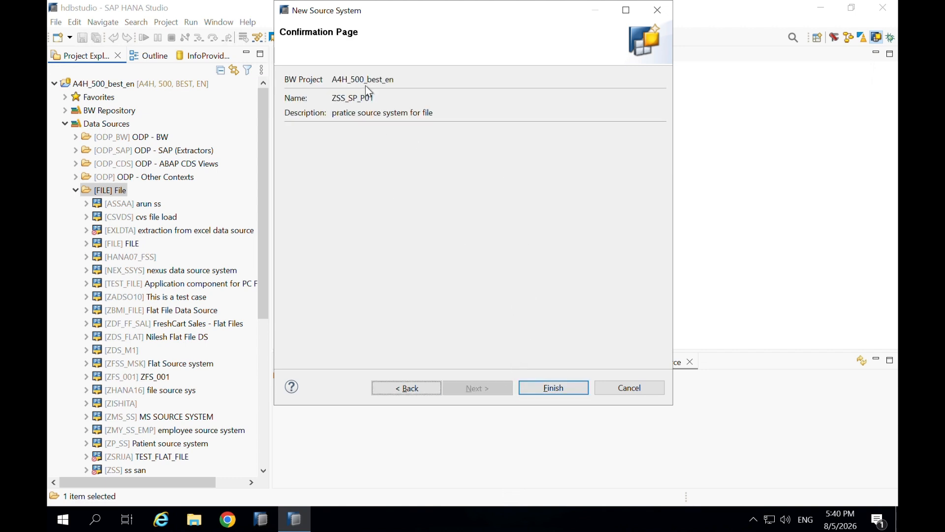
{"action": "left_click", "coordinate": [562, 388]}
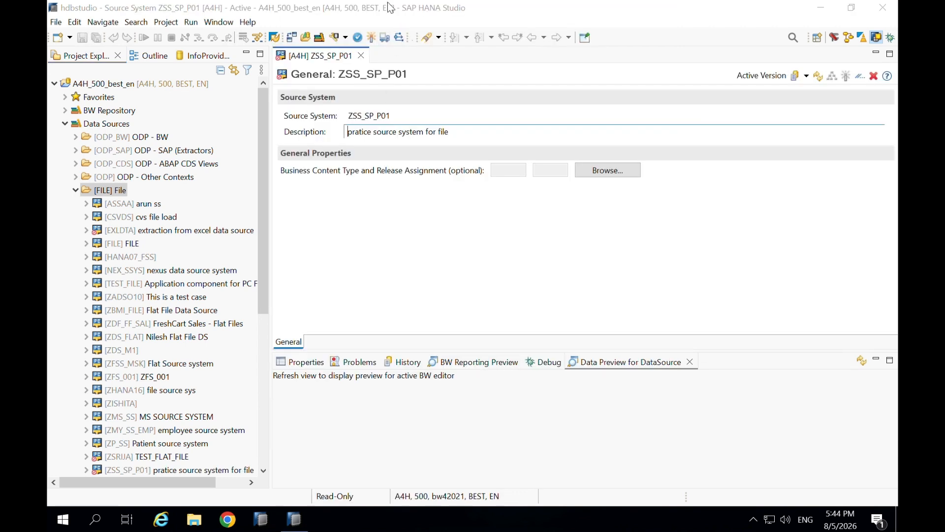
{"action": "mouse_move", "coordinate": [391, 9]}
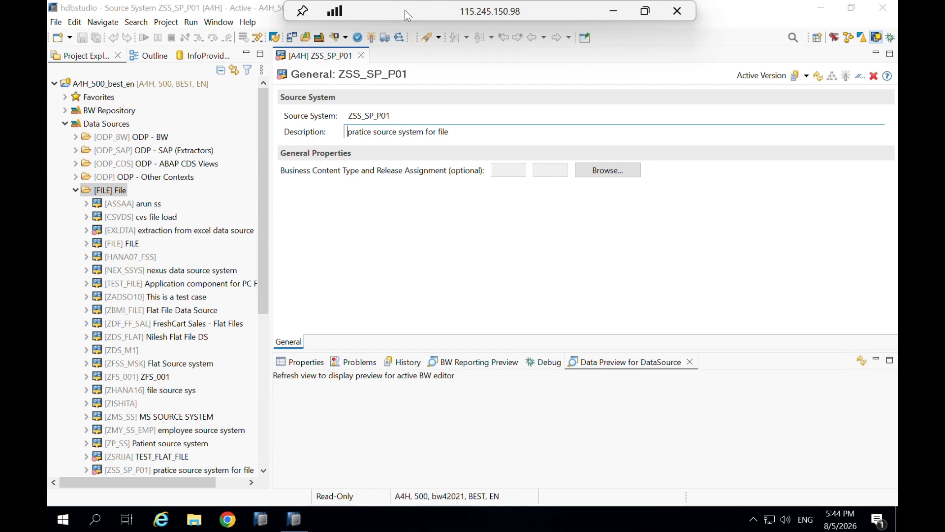
{"action": "left_click", "coordinate": [370, 40]}
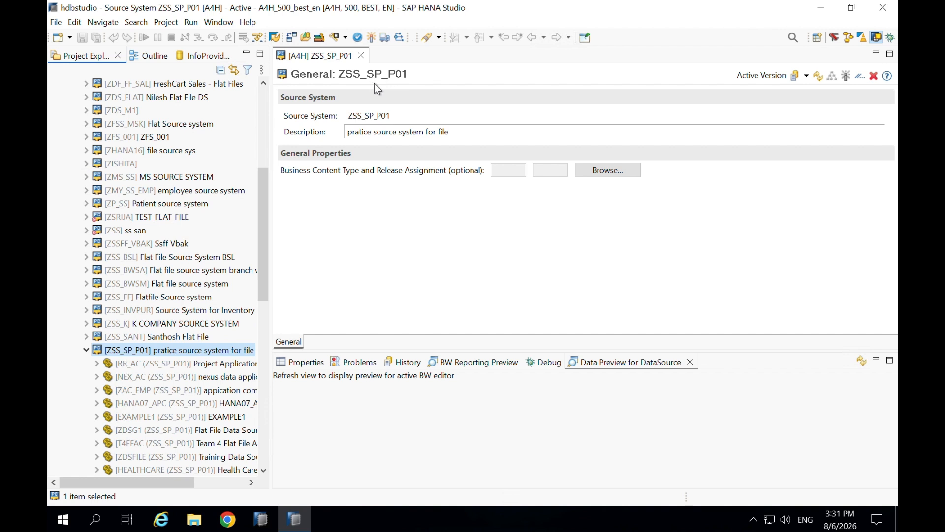
Create application component ZAP_SP_A01 under source system ZSS_SP_P01 with the description "application component for flat file loading".
{"action": "right_click", "coordinate": [190, 349]}
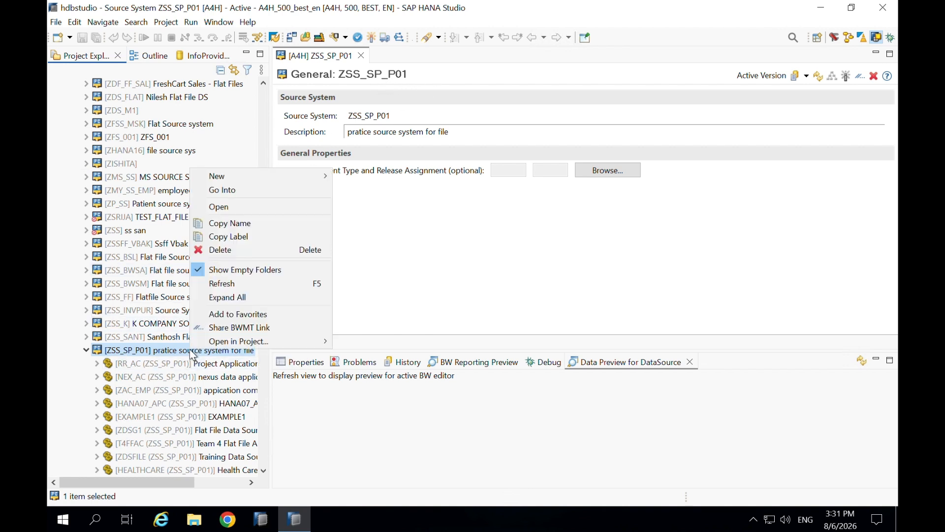
{"action": "mouse_move", "coordinate": [252, 175]}
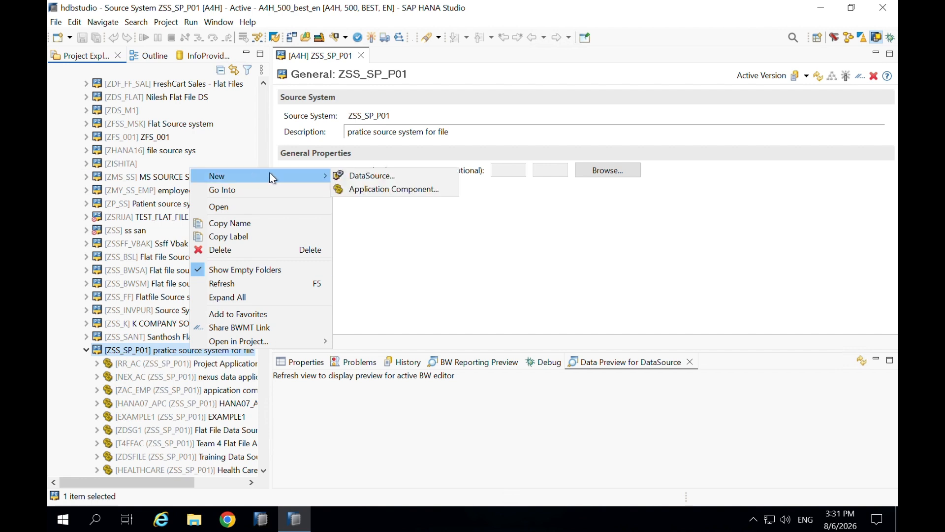
{"action": "left_click", "coordinate": [366, 189]}
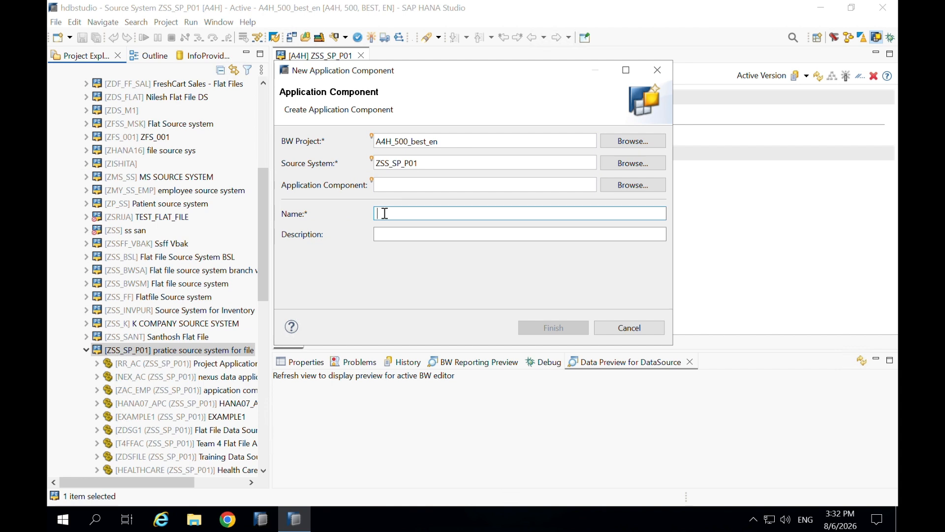
{"action": "type", "text": "ZAP"}
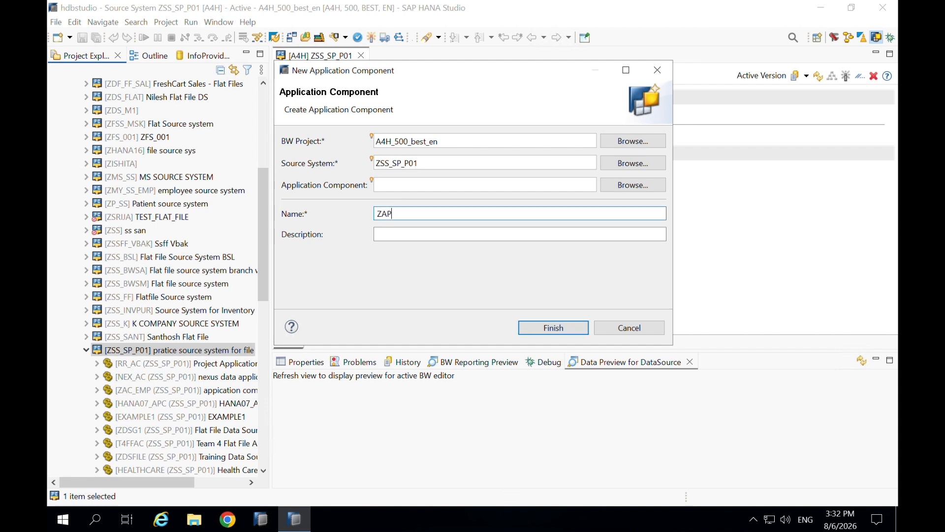
{"action": "type", "text": "_SP_"}
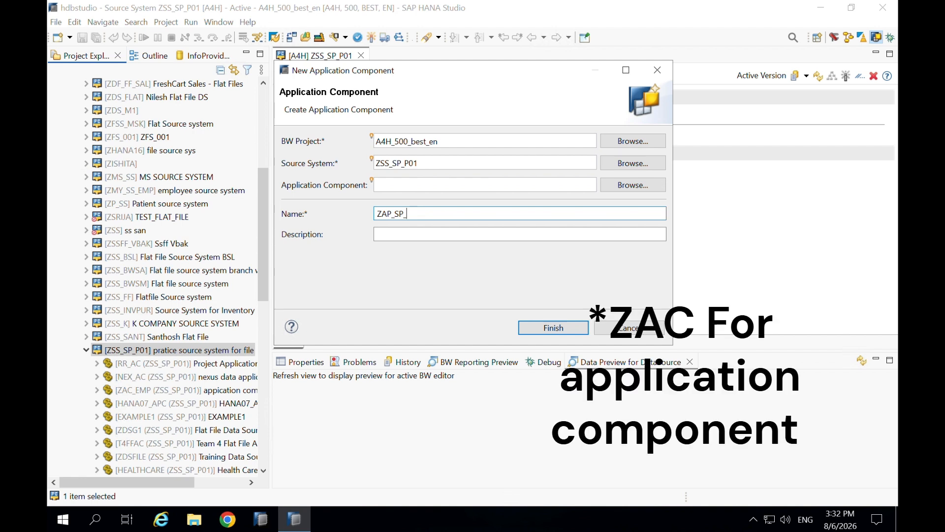
{"action": "type", "text": "A01"}
{"action": "left_click", "coordinate": [425, 237]}
{"action": "type", "text": "a"}
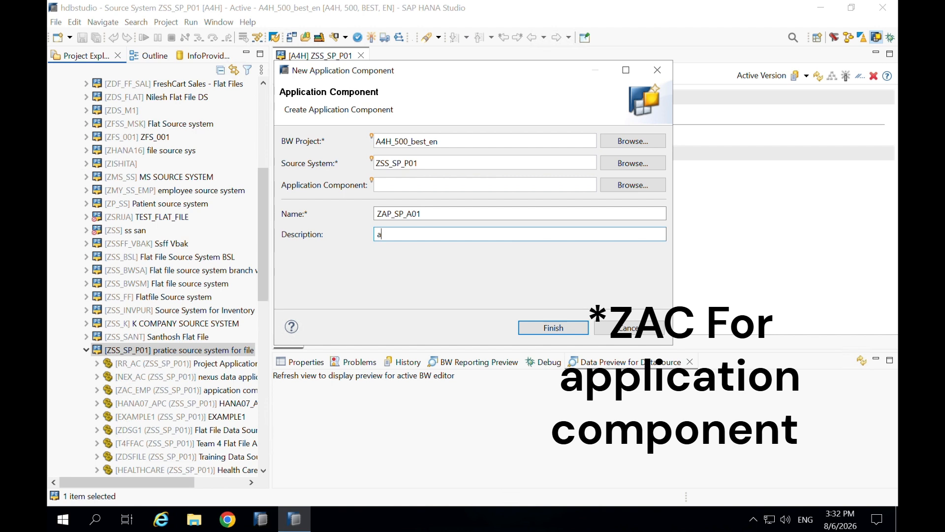
{"action": "type", "text": "pplicati"}
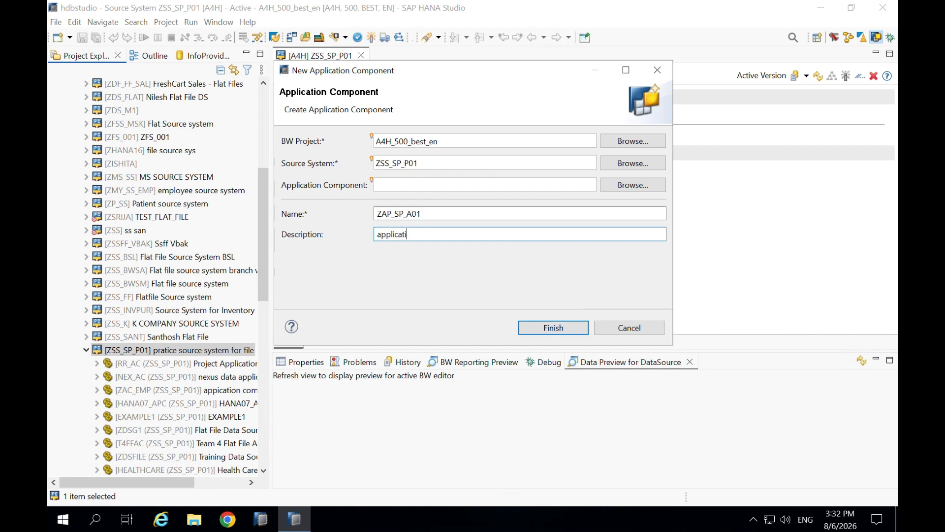
{"action": "type", "text": "on component for flat file loading"}
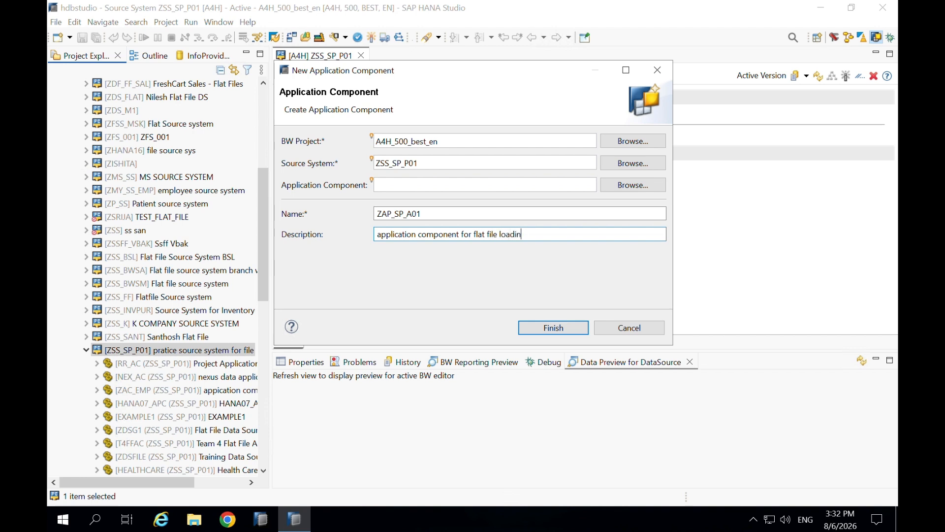
{"action": "left_click", "coordinate": [543, 326]}
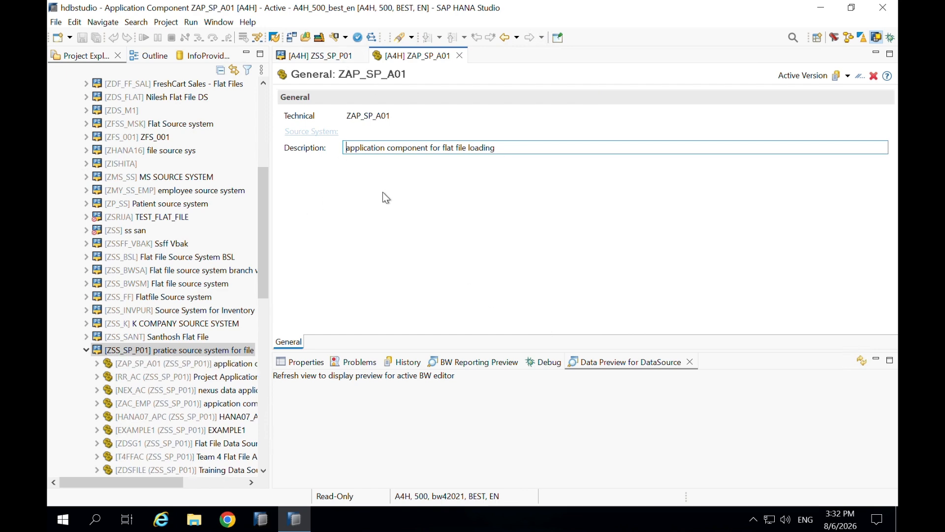
Start a new DataSource under application component ZAP_SP_A01 with None as the template and proceed to the confirmation page.
{"action": "scroll", "coordinate": [195, 309], "scroll_direction": "down", "scroll_amount": 3}
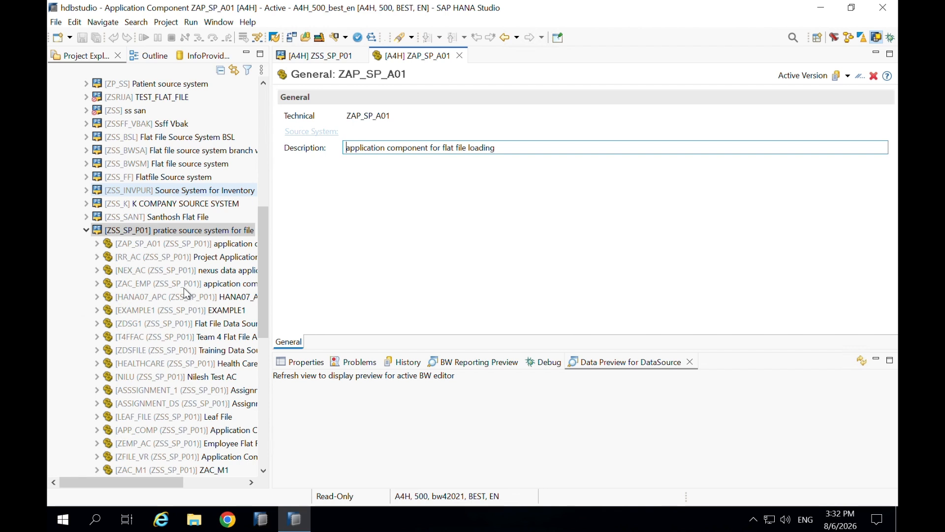
{"action": "right_click", "coordinate": [140, 248]}
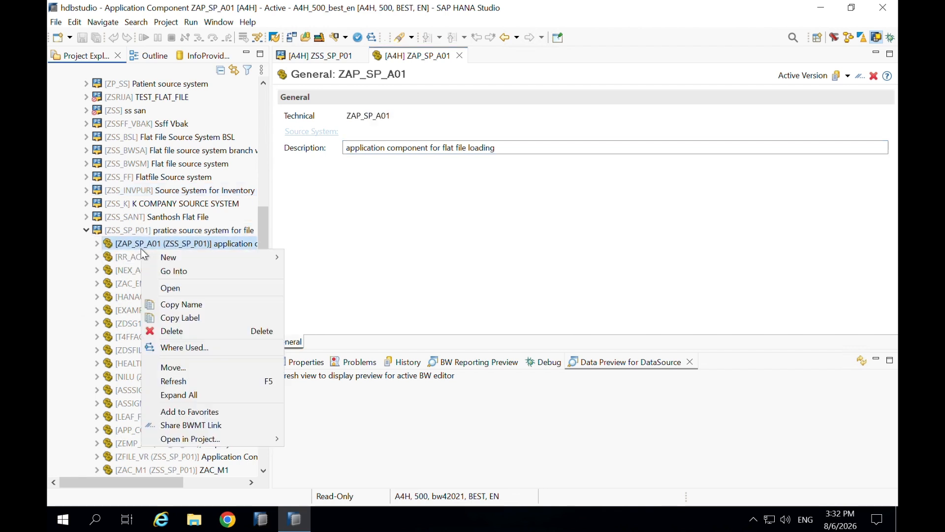
{"action": "left_click", "coordinate": [101, 251]}
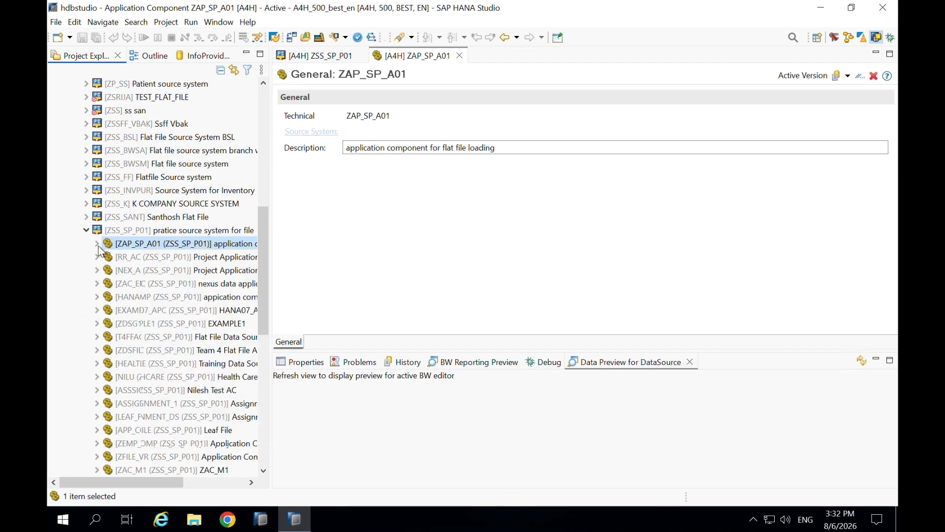
{"action": "right_click", "coordinate": [137, 249]}
{"action": "mouse_move", "coordinate": [250, 252]}
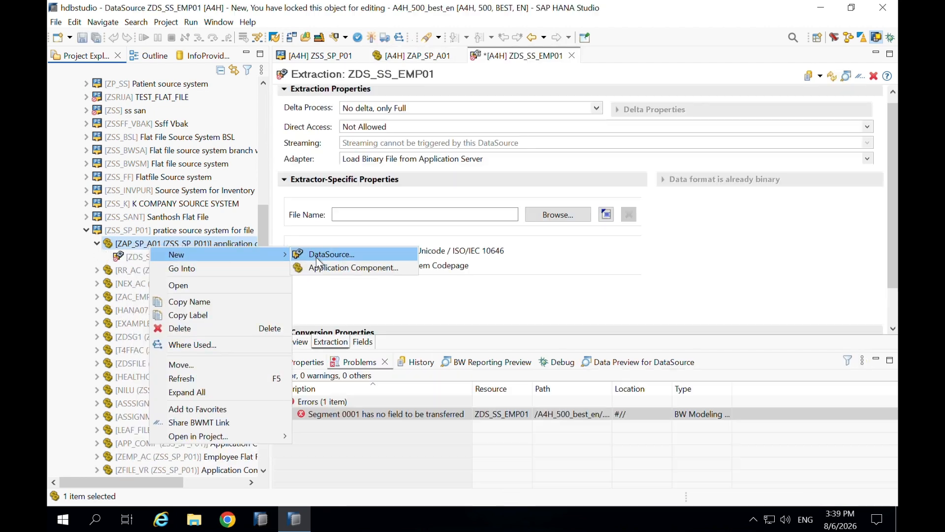
{"action": "left_click", "coordinate": [316, 255]}
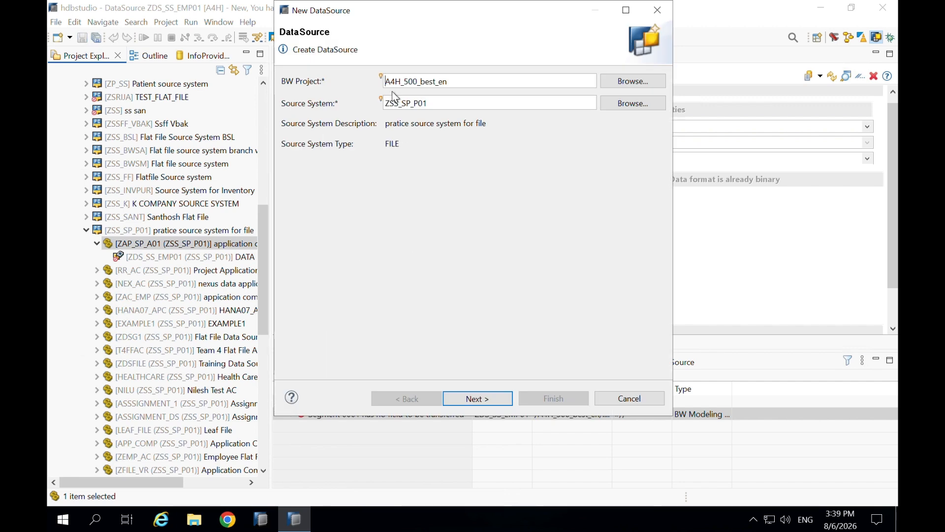
{"action": "left_click", "coordinate": [474, 403]}
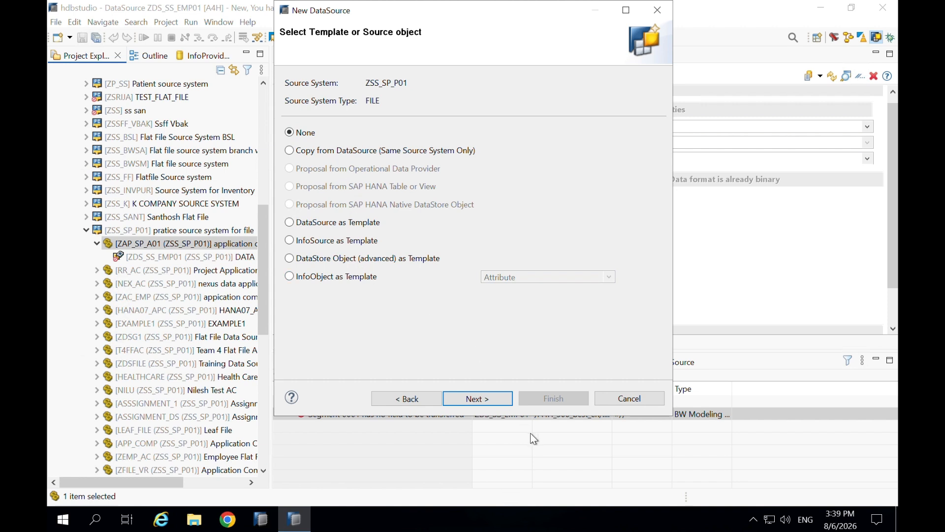
{"action": "left_click", "coordinate": [476, 397]}
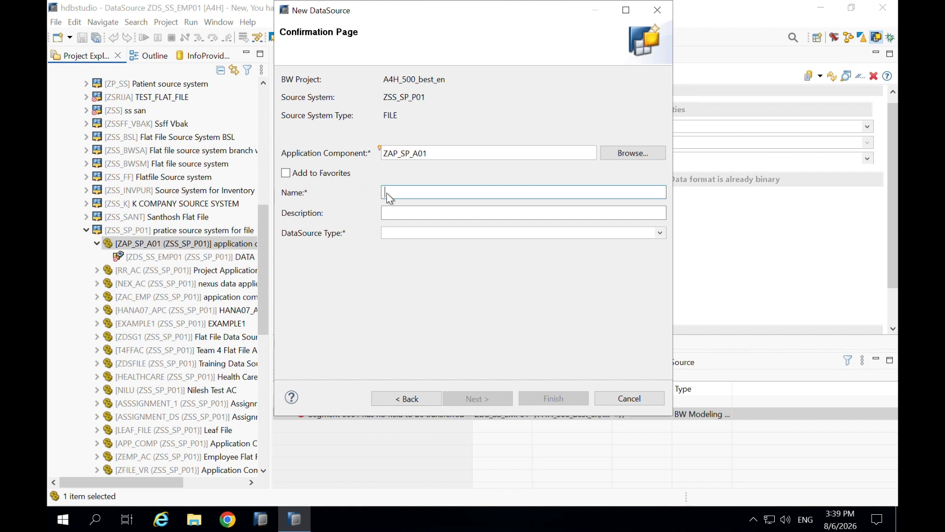
Name the new DataSource ZDS_EMP and describe it as "employee flat file".
{"action": "type", "text": "ZSS_EM"}
{"action": "key", "text": "BackSpace"}
{"action": "key", "text": "BackSpace"}
{"action": "key", "text": "BackSpace"}
{"action": "key", "text": "BackSpace"}
{"action": "key", "text": "BackSpace"}
{"action": "type", "text": "DS_EMP"}
{"action": "left_click", "coordinate": [429, 214]}
{"action": "type", "text": "empl"}
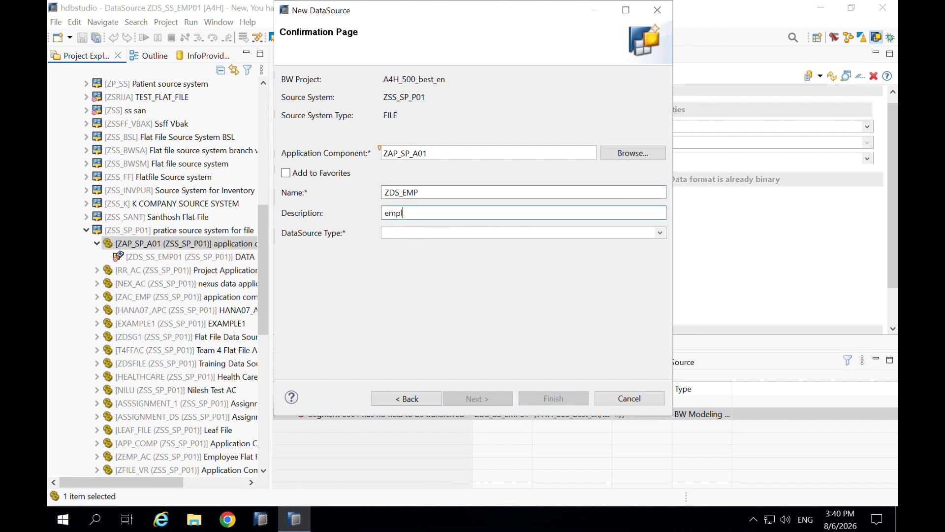
{"action": "type", "text": "oyee"}
{"action": "type", "text": "flat file"}
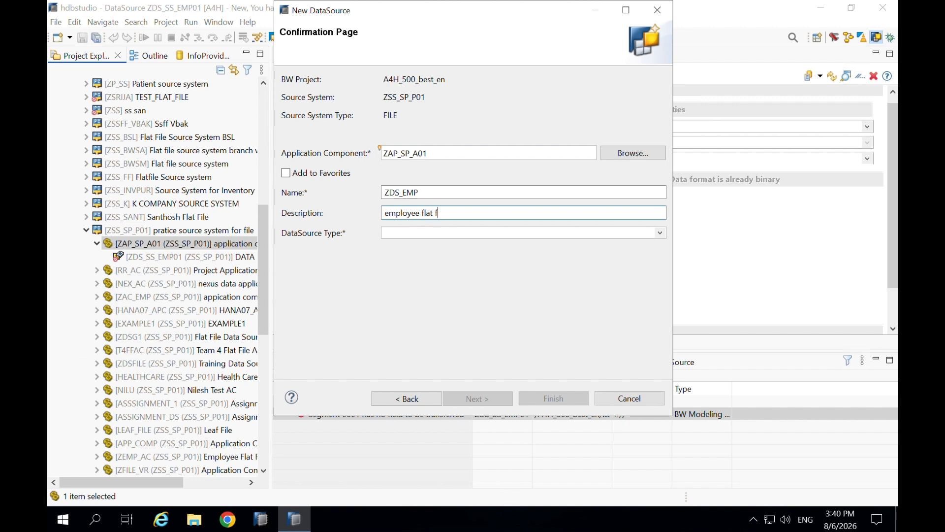
Set the DataSource type to Master Data Attributes and finish creating the DataSource.
{"action": "left_click", "coordinate": [445, 232]}
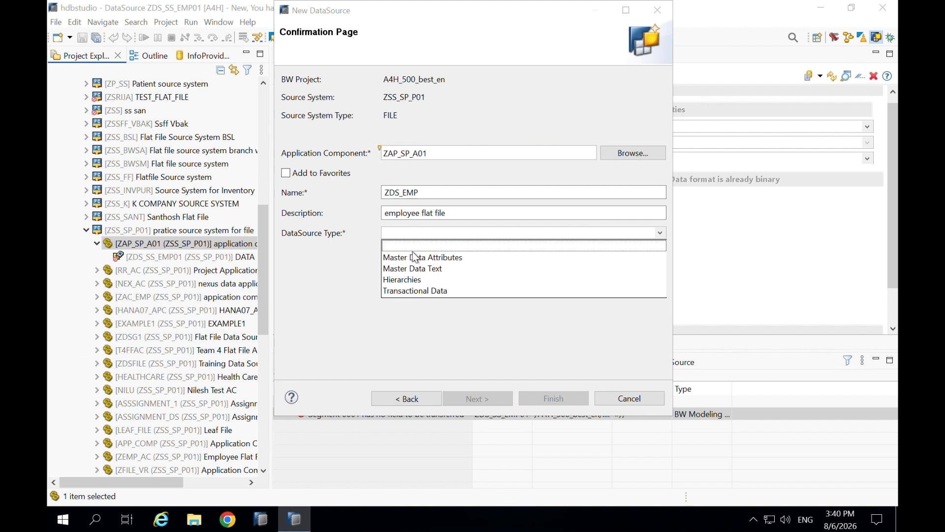
{"action": "left_click", "coordinate": [428, 264]}
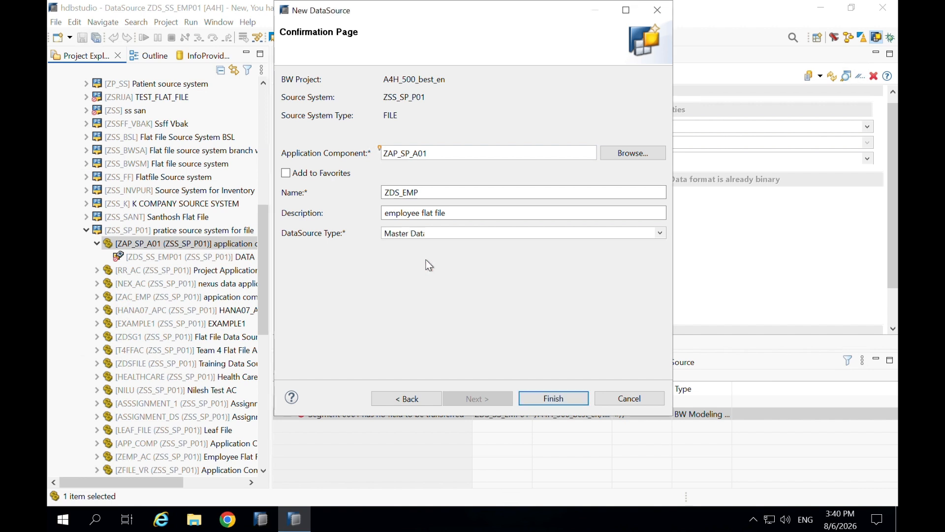
{"action": "left_click", "coordinate": [559, 398]}
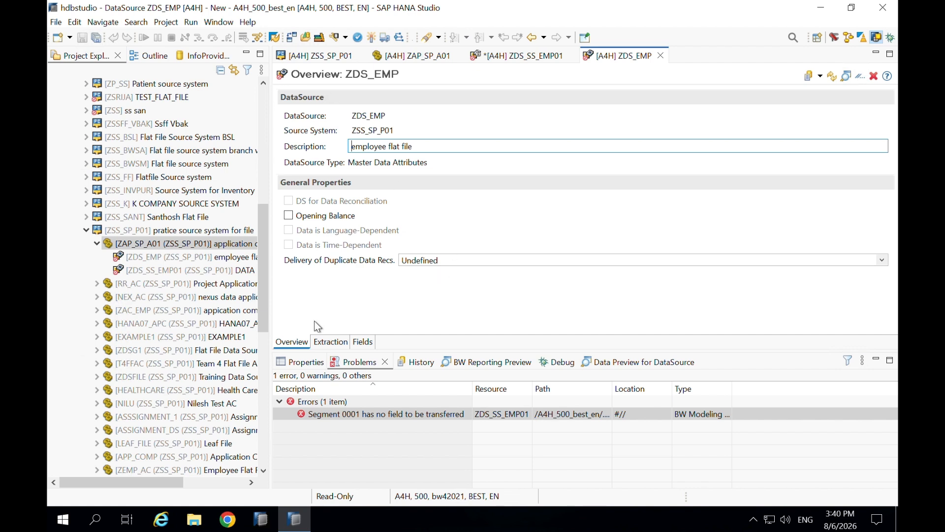
Open the extraction settings of ZDS_EMP and close the other DataSource, ZDS_SS_EMP01, without saving its changes.
{"action": "left_click", "coordinate": [329, 343]}
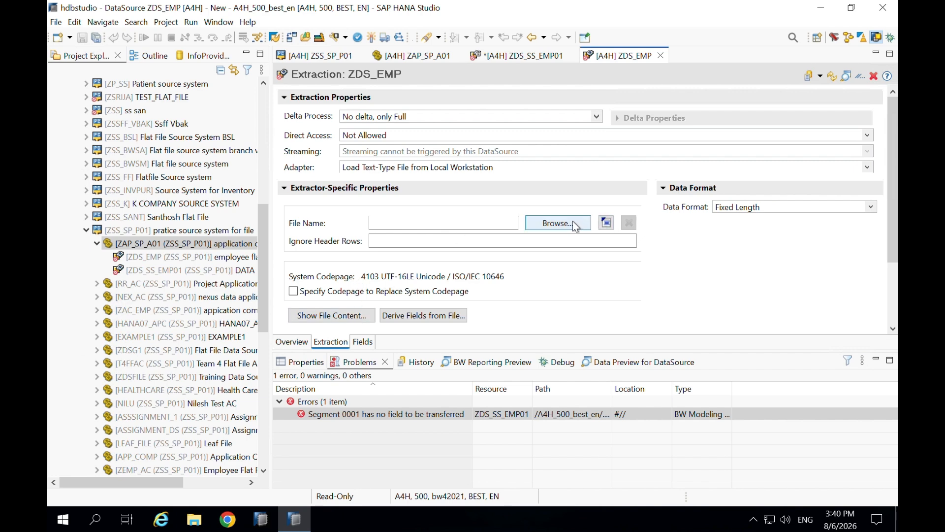
{"action": "left_click", "coordinate": [501, 56]}
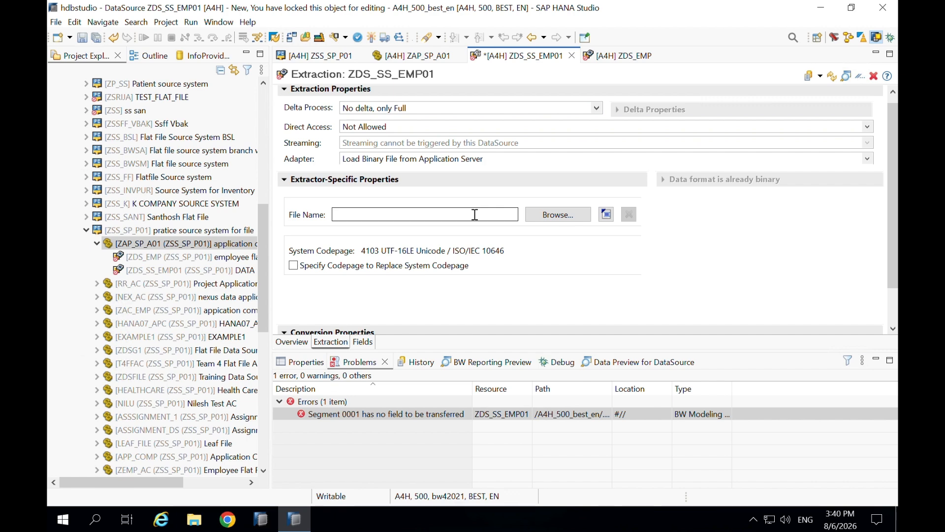
{"action": "scroll", "coordinate": [455, 247], "scroll_direction": "down", "scroll_amount": 2}
{"action": "scroll", "coordinate": [455, 248], "scroll_direction": "up", "scroll_amount": 3}
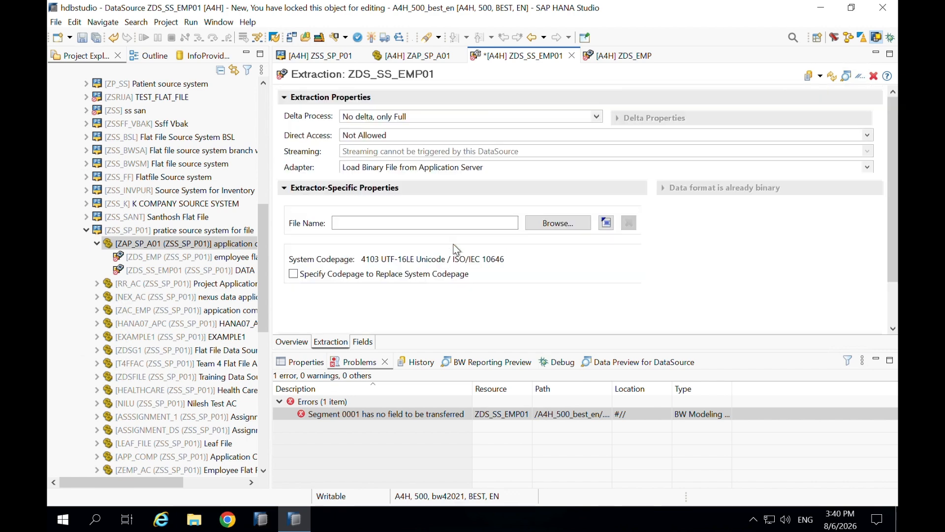
{"action": "left_click", "coordinate": [571, 54]}
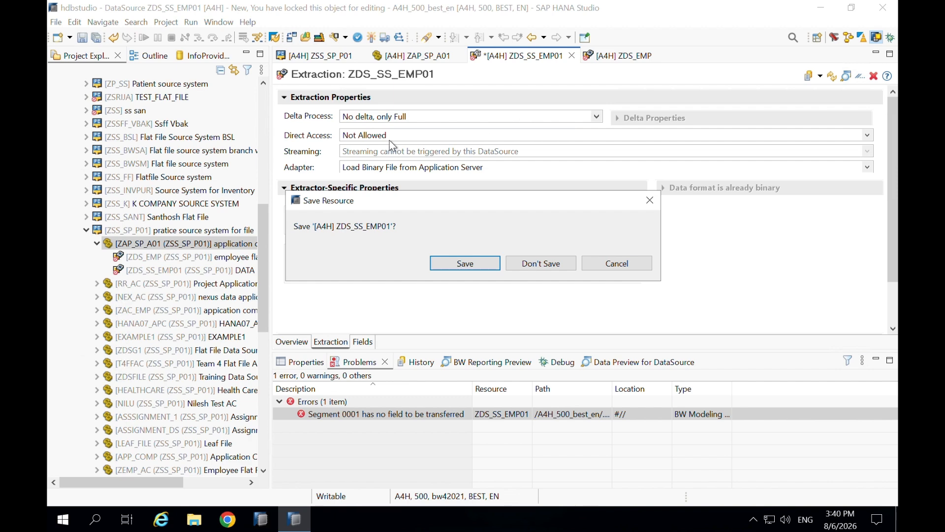
{"action": "left_click", "coordinate": [532, 264]}
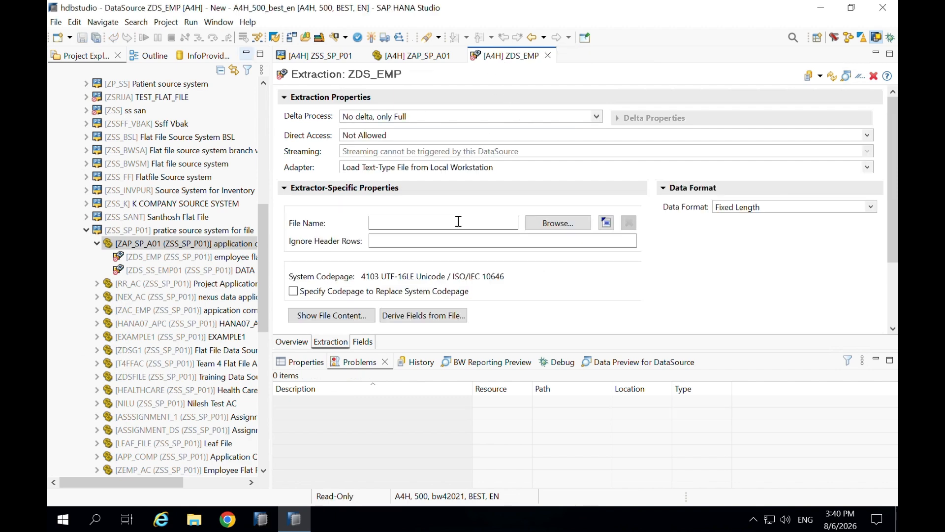
Select the empdata file in the Documents folder as the source file for ZDS_EMP.
{"action": "left_click", "coordinate": [545, 225]}
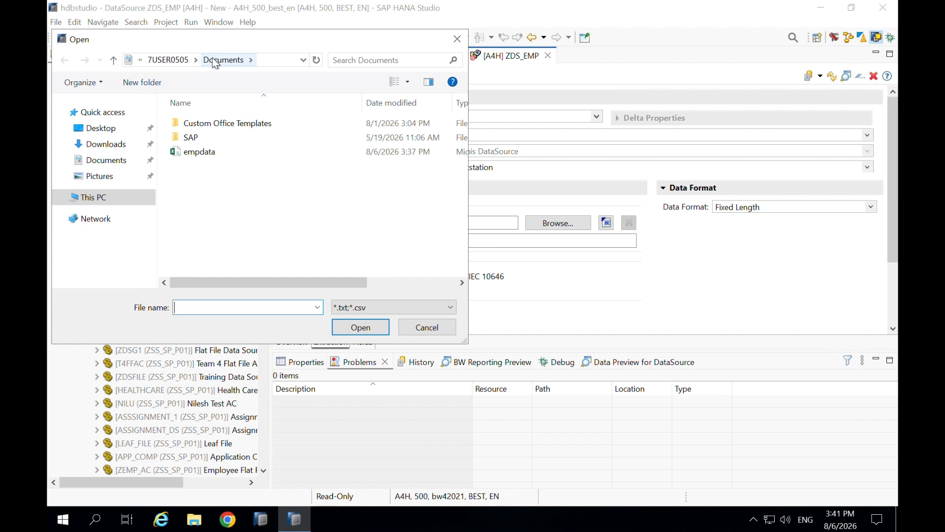
{"action": "left_click", "coordinate": [215, 152]}
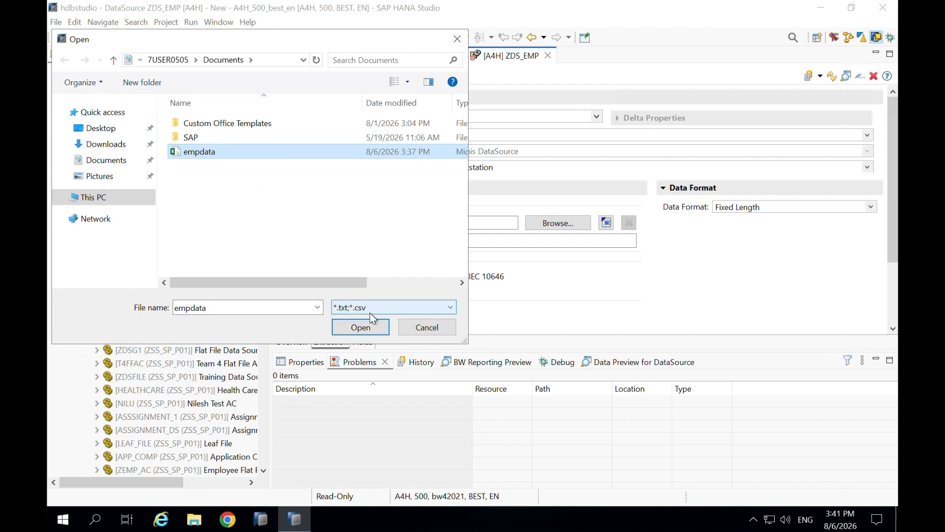
{"action": "left_click", "coordinate": [361, 327]}
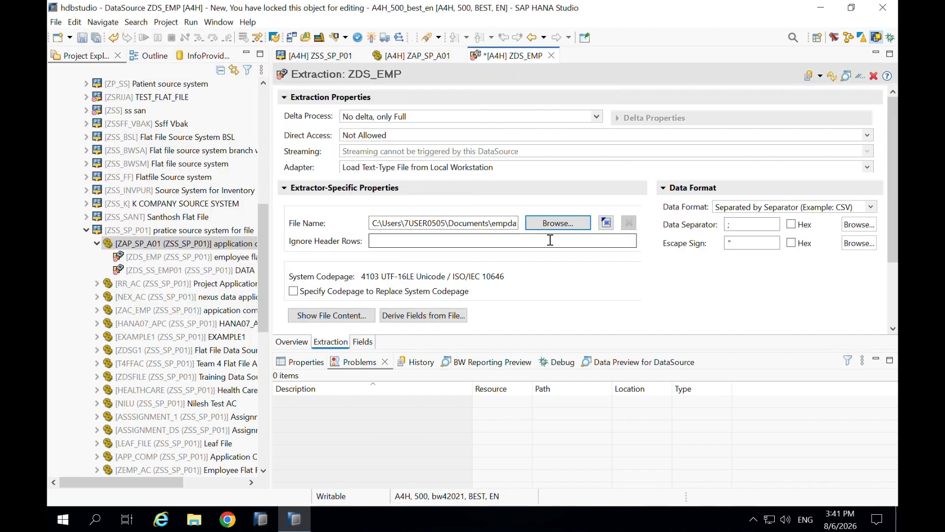
Set the data separator to a comma and the number of ignored header rows to 1.
{"action": "left_click", "coordinate": [739, 225]}
{"action": "key", "text": "BackSpace"}
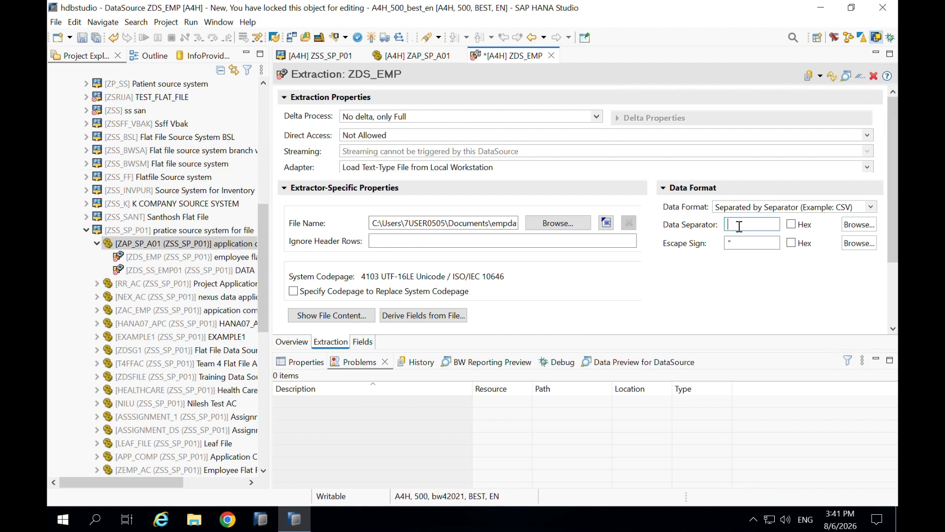
{"action": "type", "text": ","}
{"action": "left_click", "coordinate": [418, 244]}
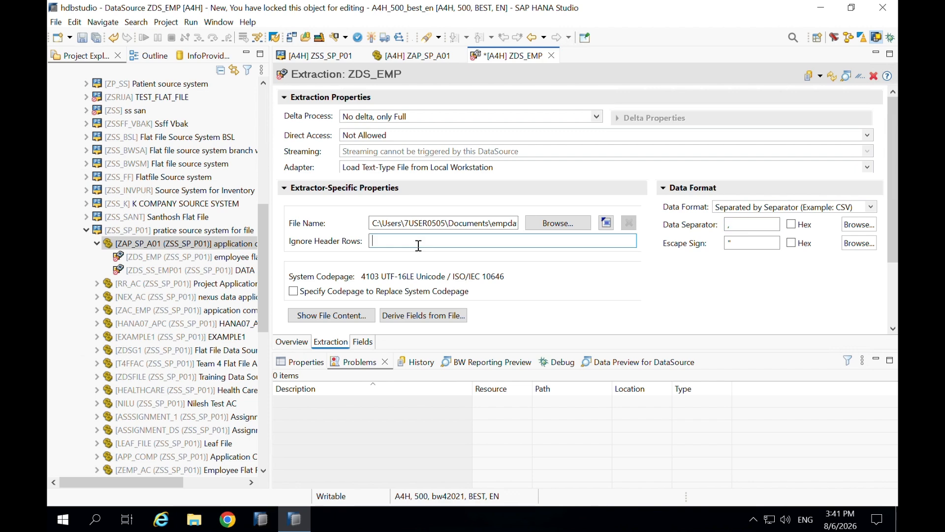
{"action": "type", "text": "1"}
Review the extraction settings of ZDS_EMP and show the content of the selected empdata file.
{"action": "scroll", "coordinate": [511, 299], "scroll_direction": "down", "scroll_amount": 3}
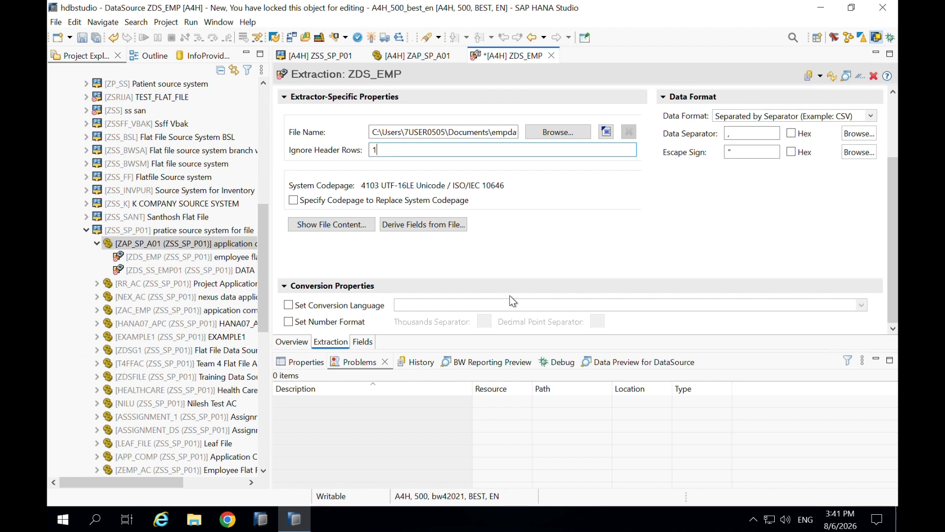
{"action": "scroll", "coordinate": [509, 295], "scroll_direction": "up", "scroll_amount": 3}
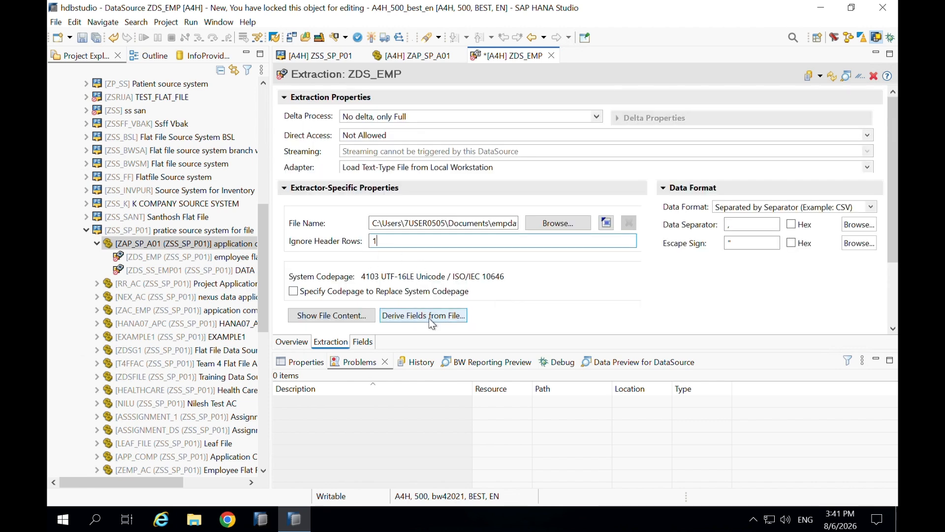
{"action": "left_click", "coordinate": [351, 320]}
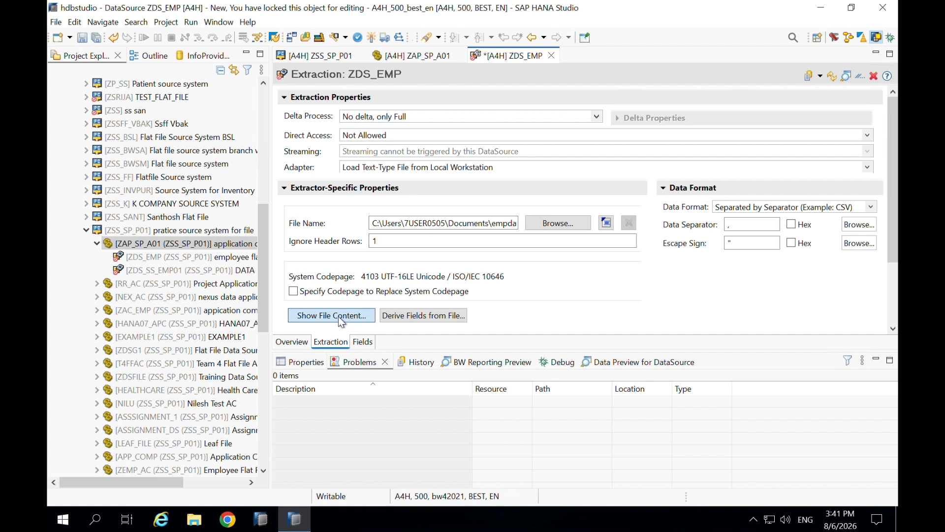
{"action": "left_click", "coordinate": [346, 319]}
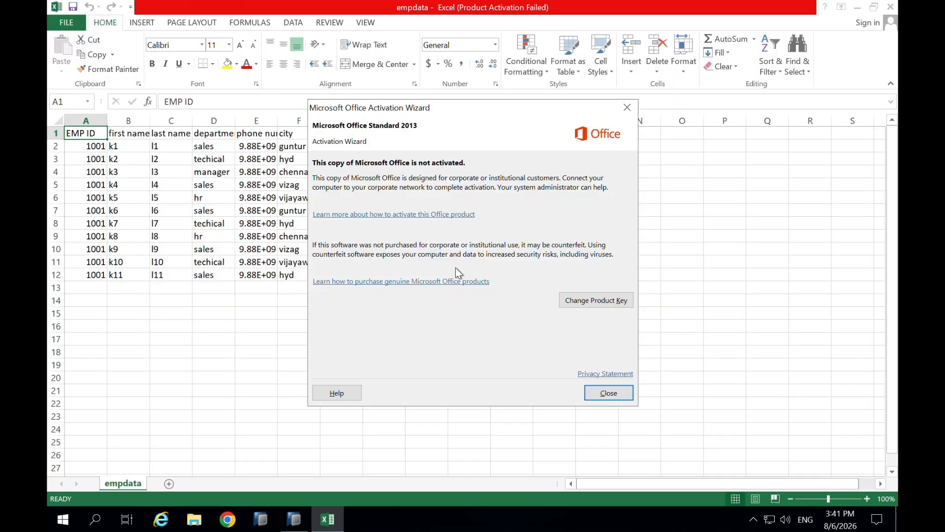
Dismiss the Office activation wizard and widen all columns of the empdata sheet to read their full values.
{"action": "left_click", "coordinate": [626, 109]}
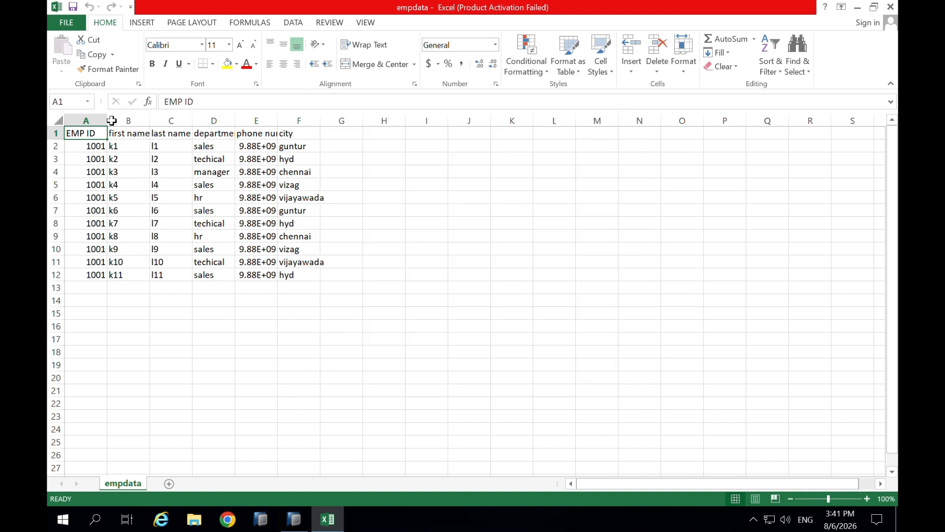
{"action": "left_click", "coordinate": [58, 120]}
{"action": "left_click_drag", "start_coordinate": [108, 121], "coordinate": [154, 121]}
{"action": "left_click", "coordinate": [212, 376]}
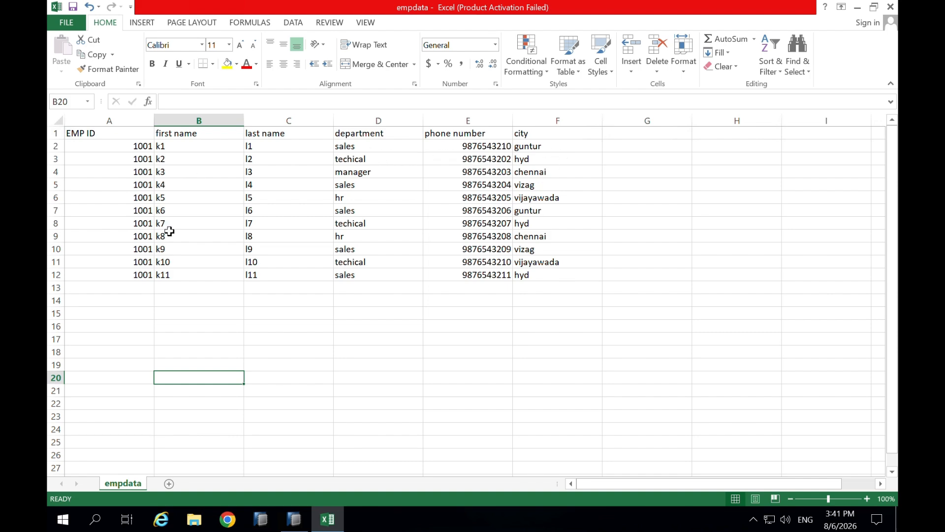
Search the system for OneNote 2013, launch it and accept its setup notice.
{"action": "left_click", "coordinate": [96, 520]}
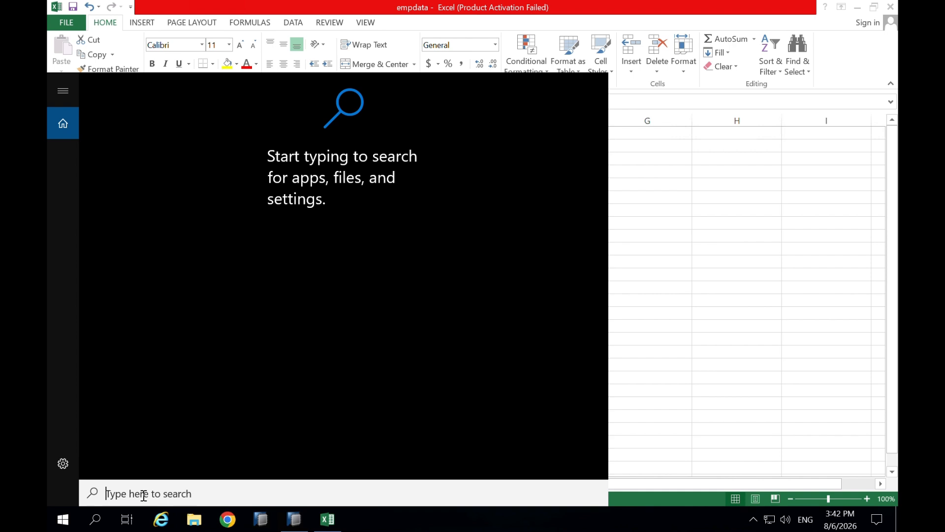
{"action": "type", "text": "one"}
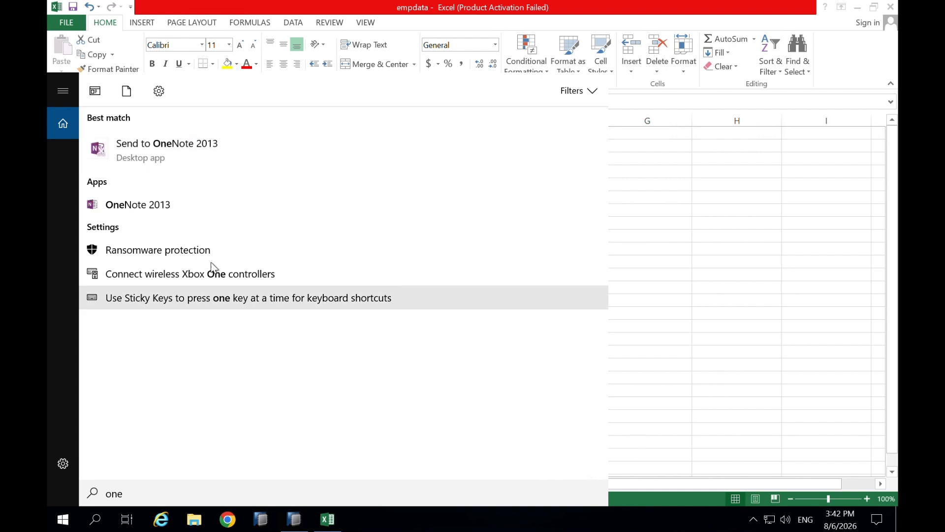
{"action": "left_click", "coordinate": [146, 211]}
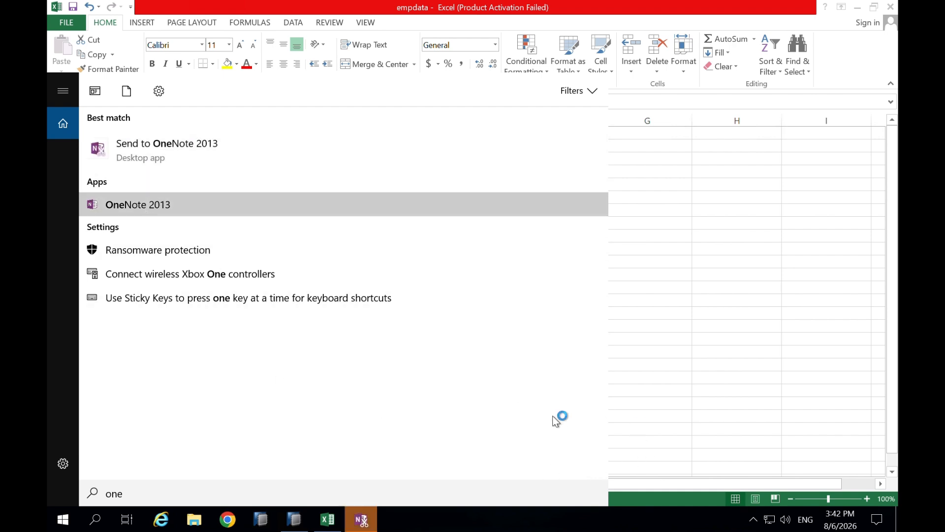
{"action": "left_click", "coordinate": [511, 314]}
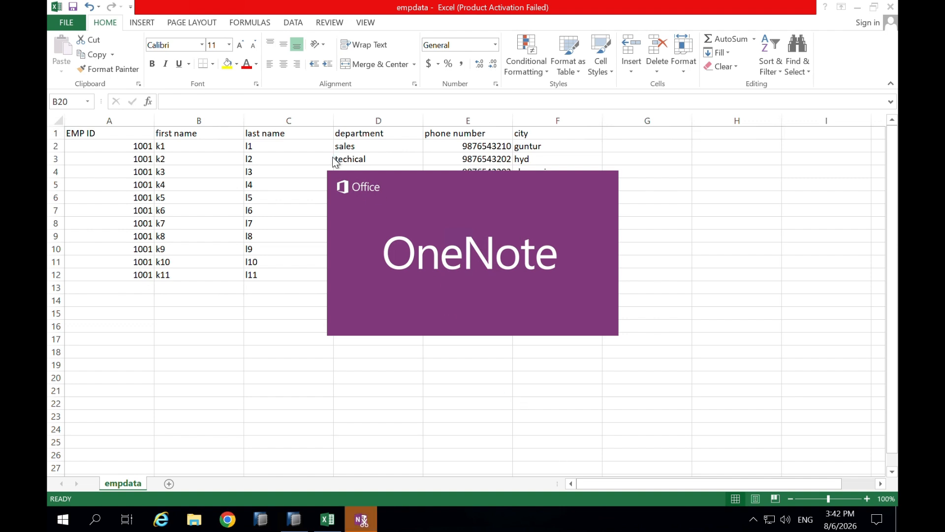
{"action": "mouse_move", "coordinate": [372, 512]}
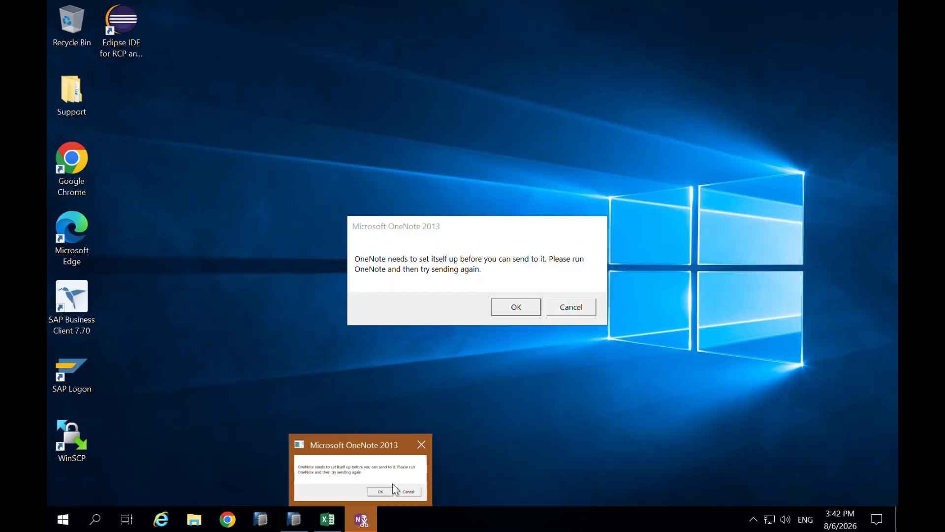
{"action": "left_click", "coordinate": [391, 480]}
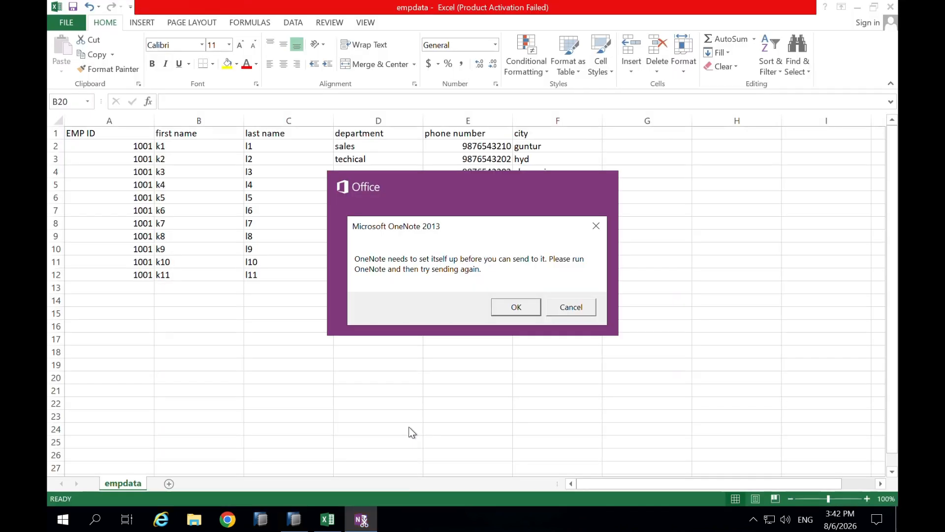
{"action": "left_click", "coordinate": [516, 308]}
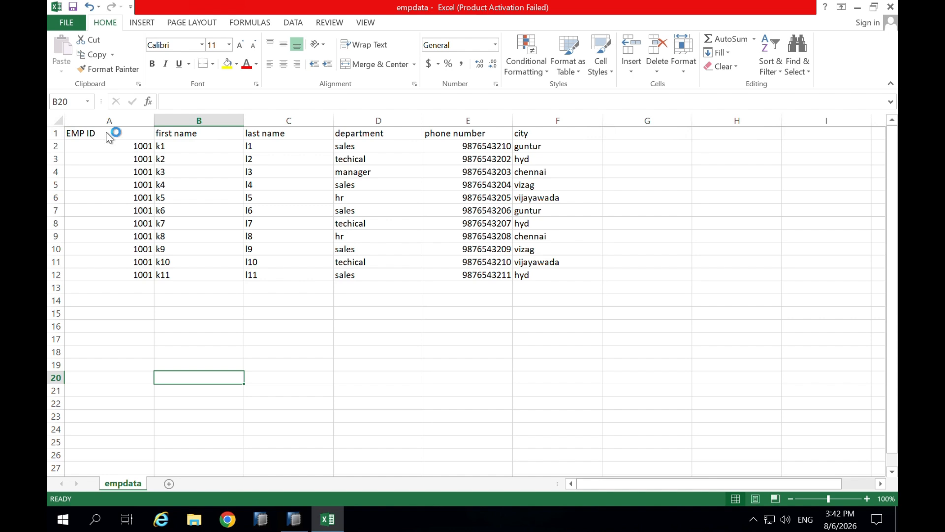
Review the empdata column headers one by one, from EMP ID through city.
{"action": "left_click", "coordinate": [123, 130]}
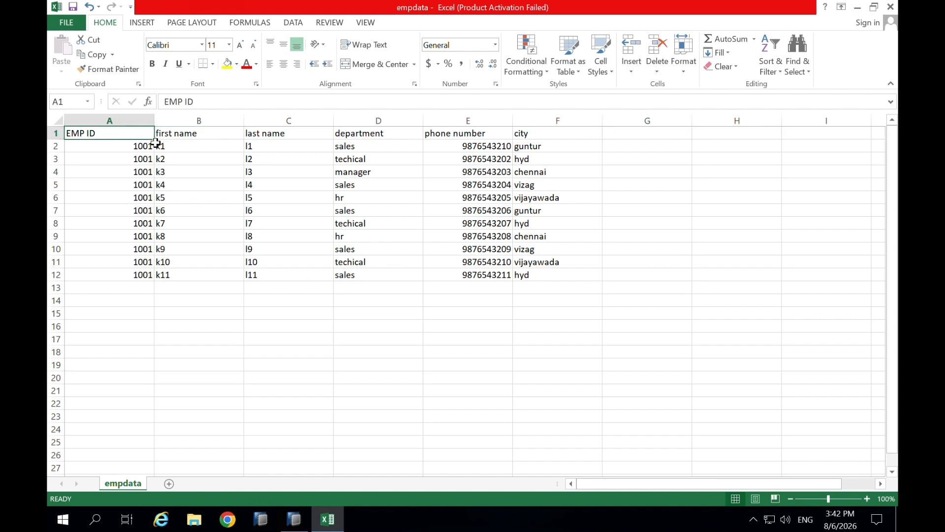
{"action": "left_click", "coordinate": [178, 135]}
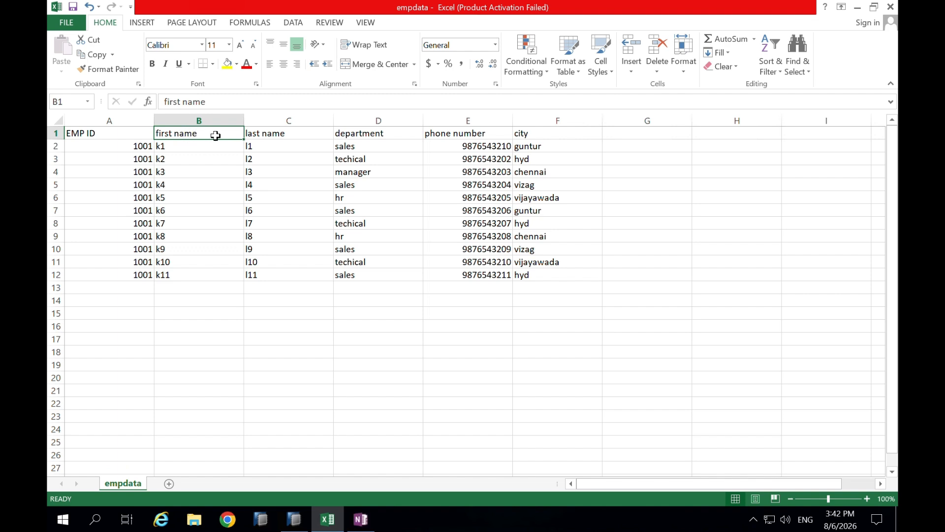
{"action": "left_click", "coordinate": [271, 134]}
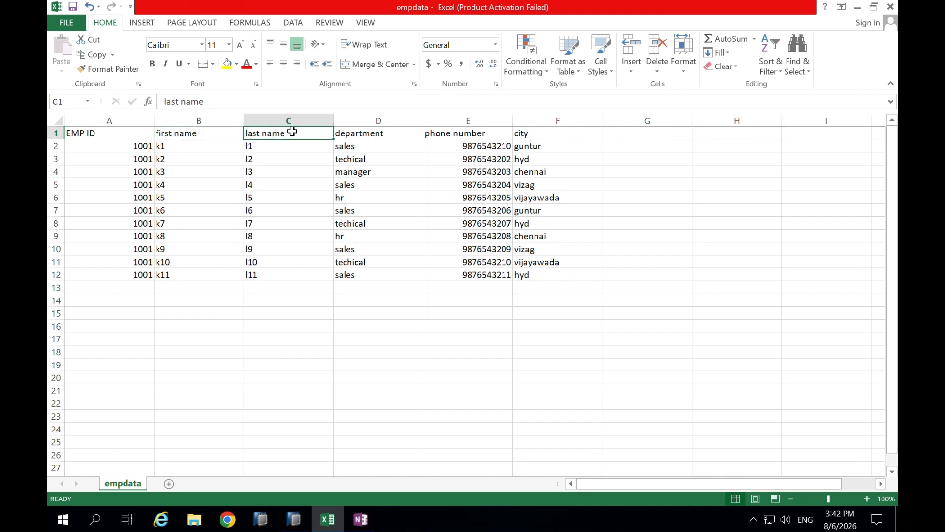
{"action": "left_click", "coordinate": [359, 132]}
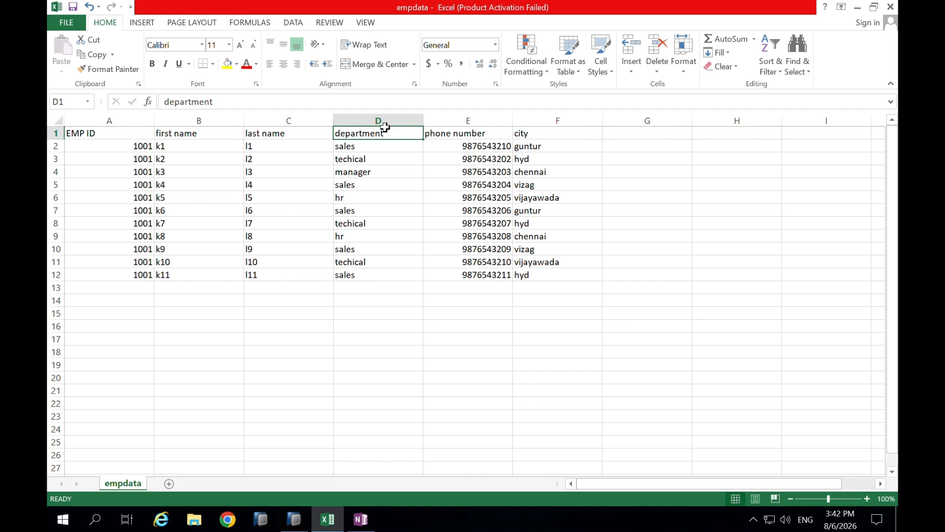
{"action": "left_click", "coordinate": [470, 136]}
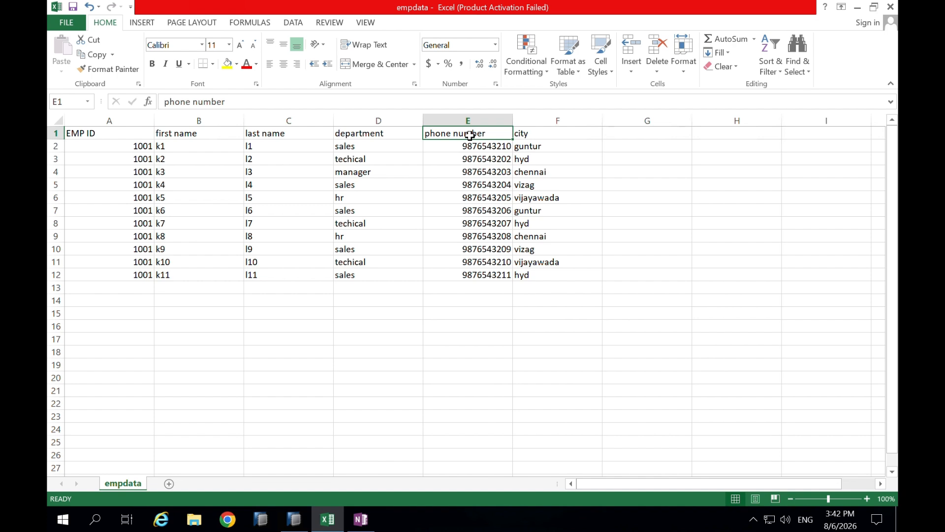
{"action": "left_click", "coordinate": [560, 139]}
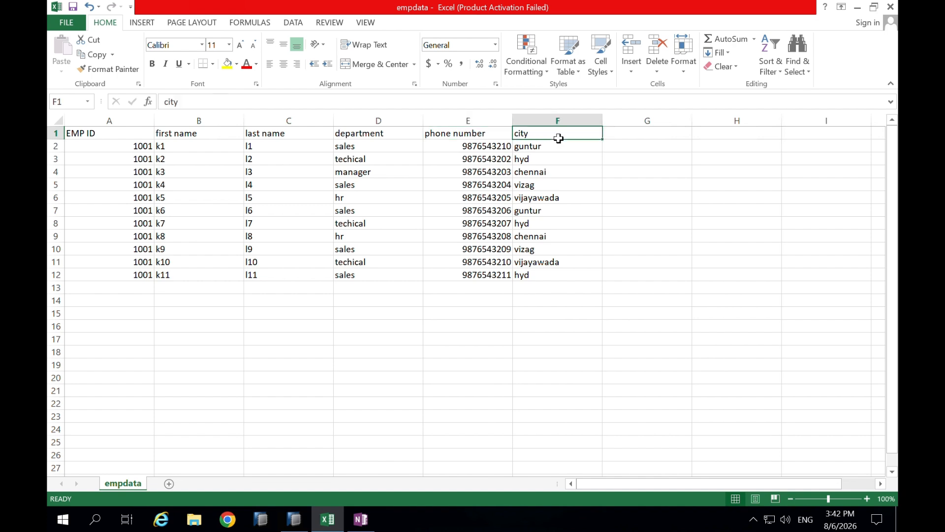
Switch back to SAP HANA Studio and close the OneNote setup window without signing in.
{"action": "left_click", "coordinate": [859, 9]}
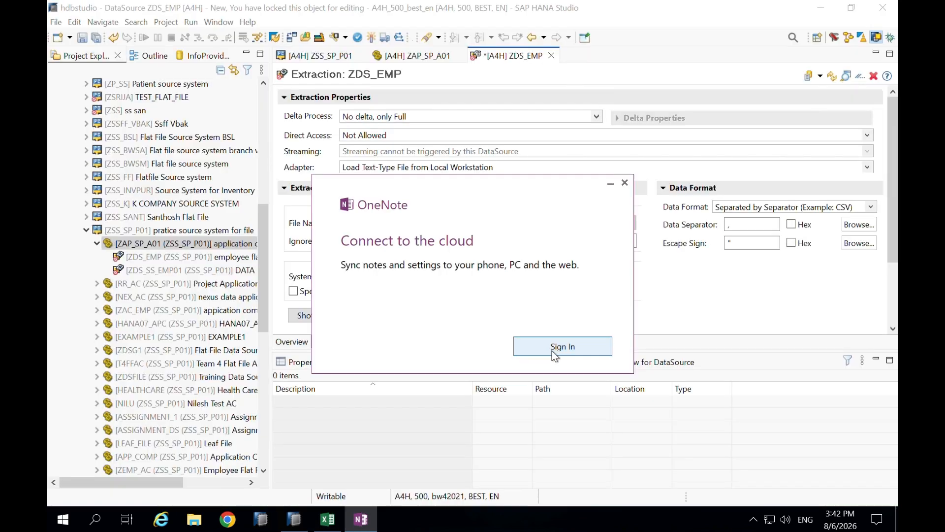
{"action": "left_click", "coordinate": [626, 185]}
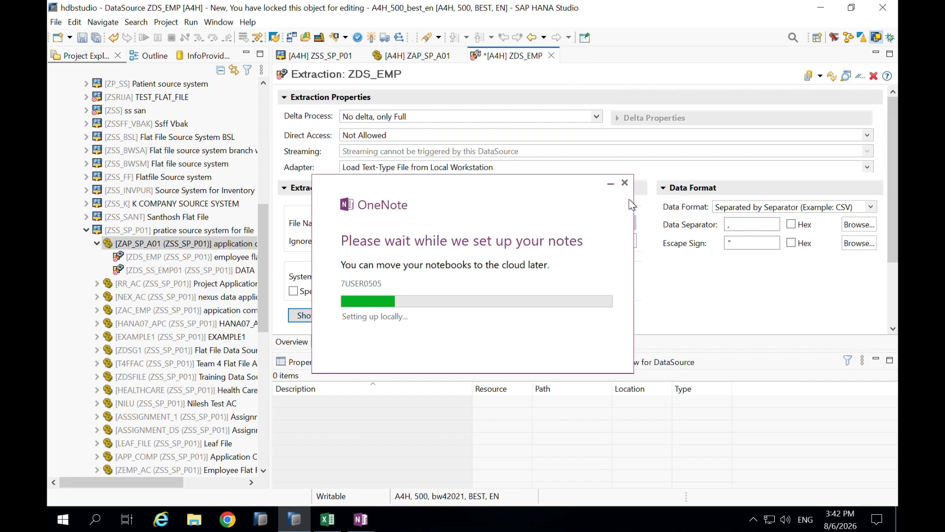
{"action": "left_click", "coordinate": [626, 184]}
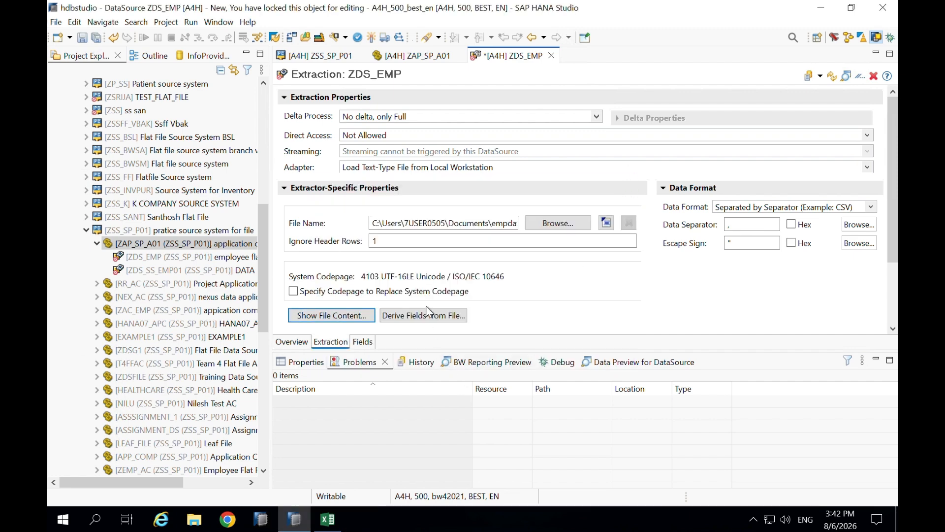
Derive a field proposal for ZDS_EMP from the empdata file, using 1000 data records.
{"action": "left_click", "coordinate": [362, 341]}
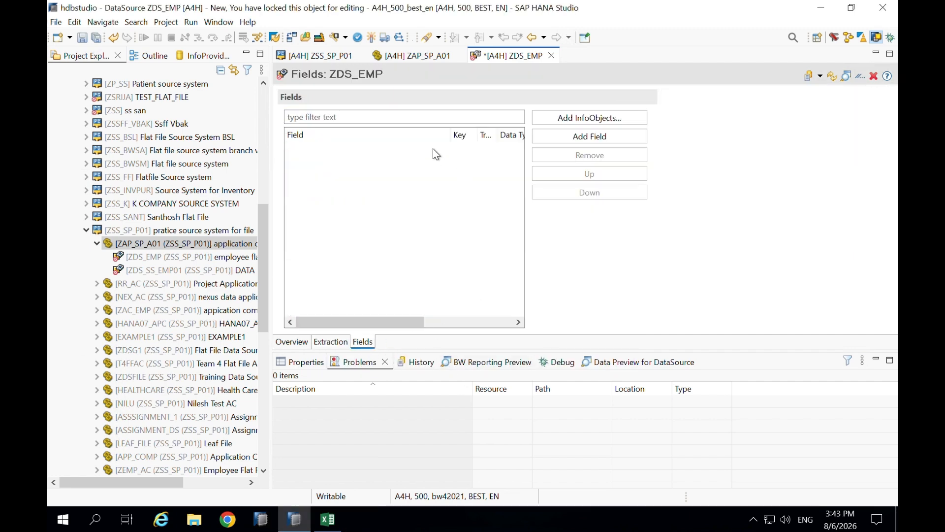
{"action": "left_click", "coordinate": [331, 342]}
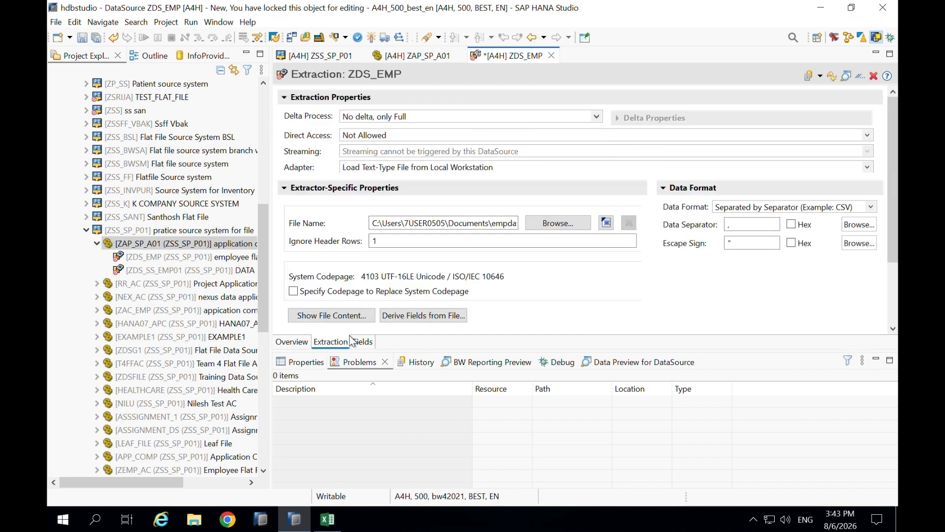
{"action": "left_click", "coordinate": [423, 312]}
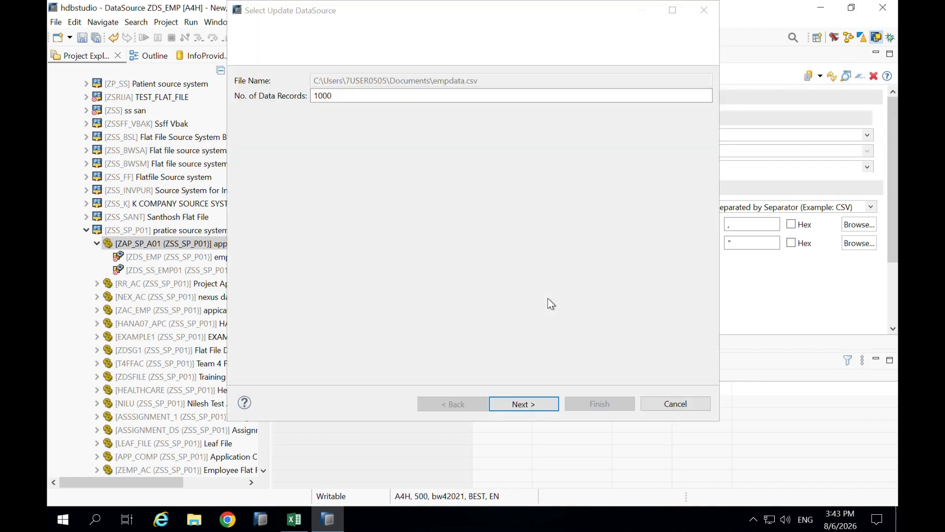
{"action": "left_click", "coordinate": [527, 399]}
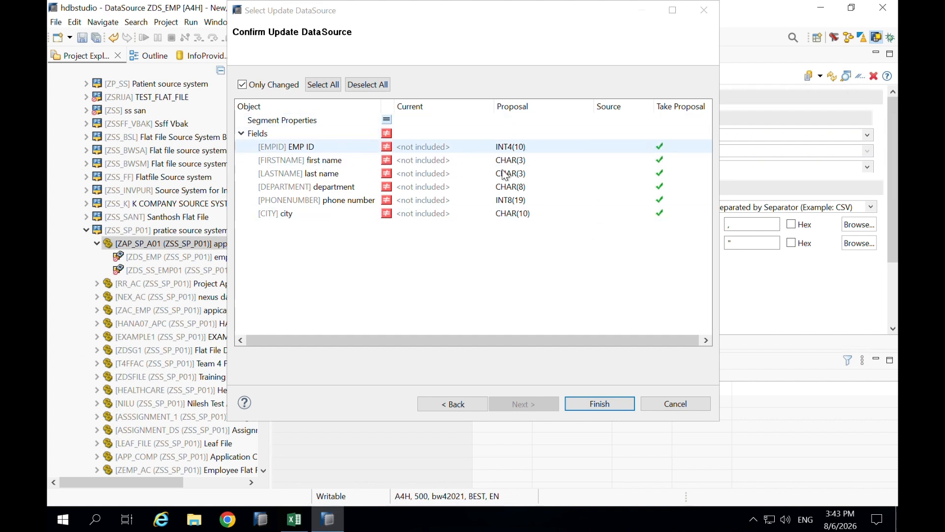
Compare the proposed fields with the empdata sheet in Excel, and close the workbook without saving its changes.
{"action": "left_click", "coordinate": [296, 523]}
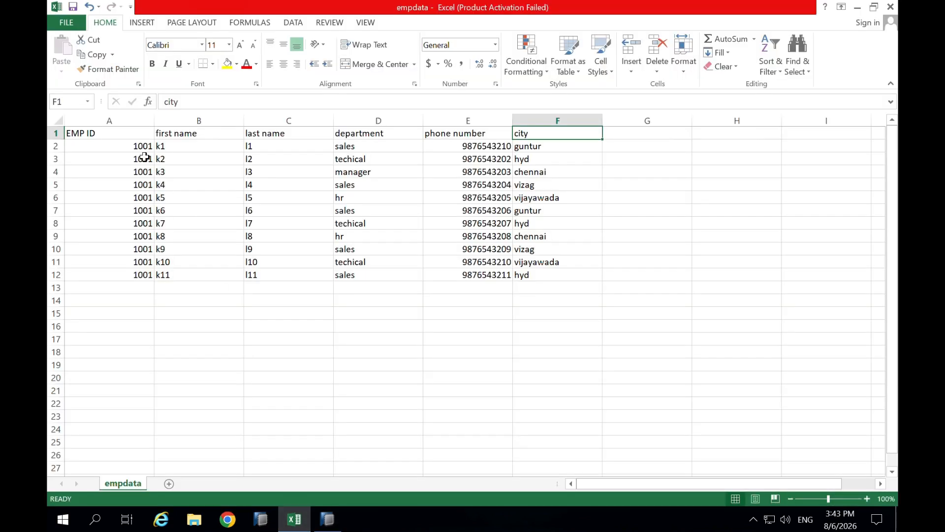
{"action": "left_click", "coordinate": [858, 10]}
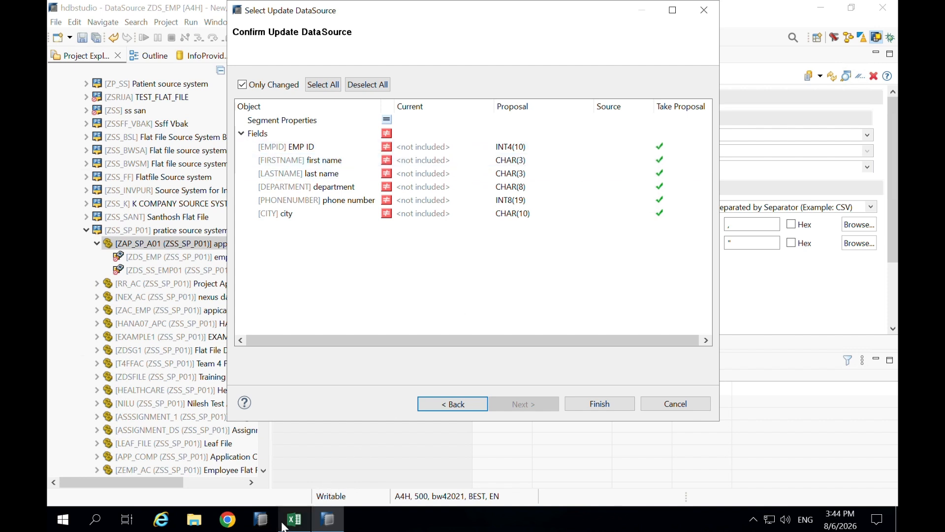
{"action": "left_click", "coordinate": [298, 525]}
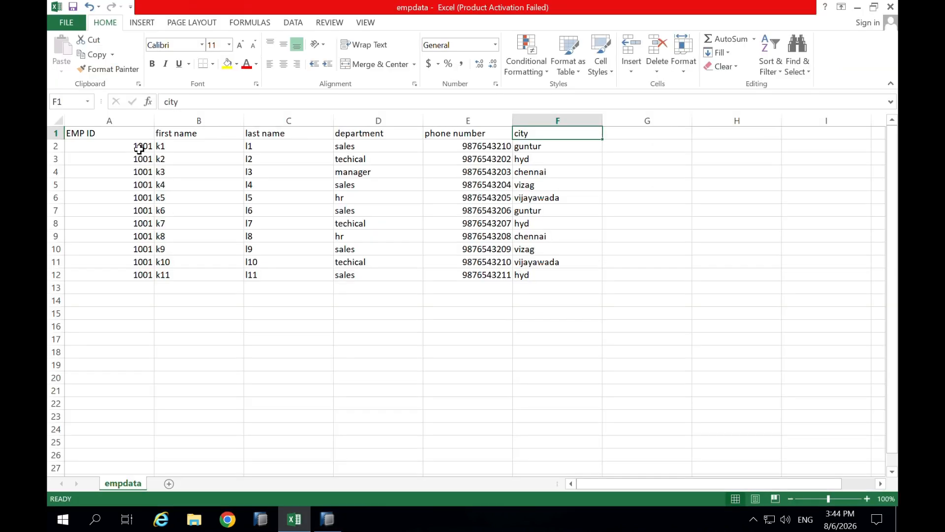
{"action": "left_click", "coordinate": [889, 9]}
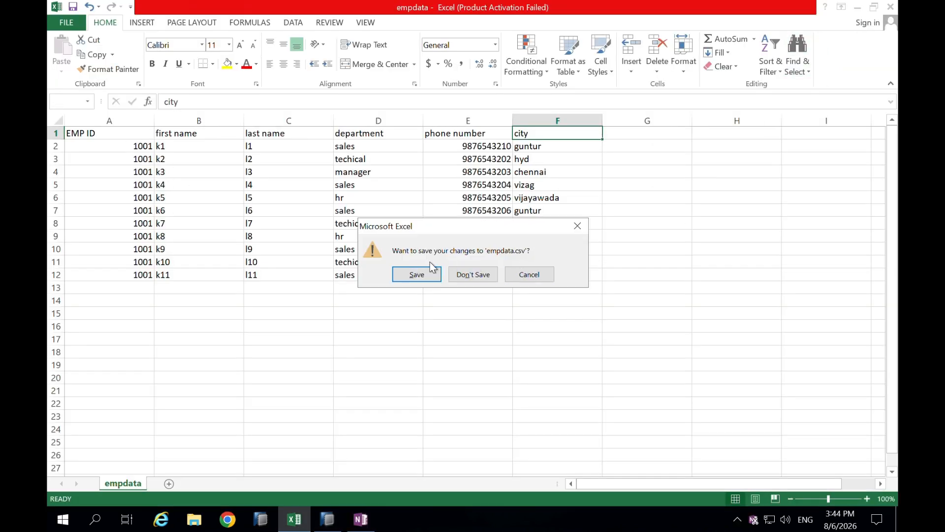
{"action": "left_click", "coordinate": [472, 274]}
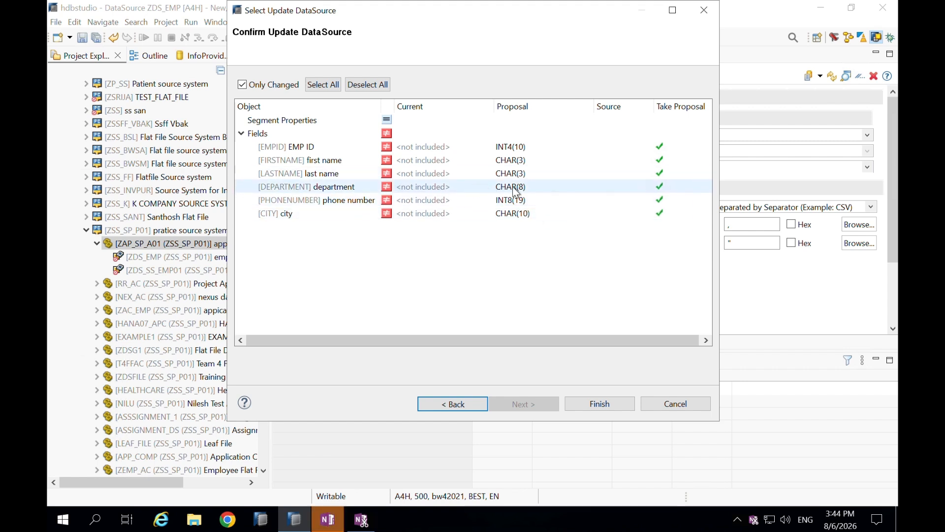
Accept all proposed fields into ZDS_EMP and examine the properties of the EMPID field.
{"action": "left_click", "coordinate": [619, 399]}
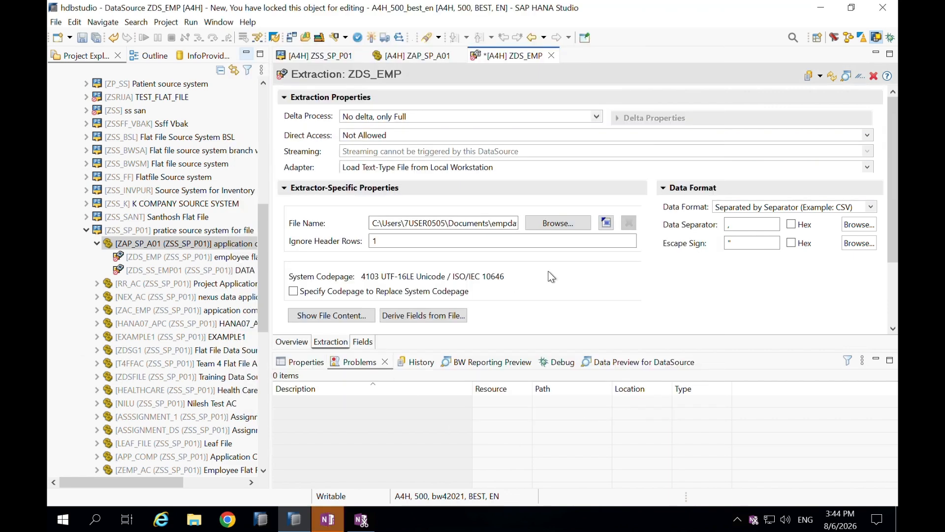
{"action": "left_click", "coordinate": [363, 342]}
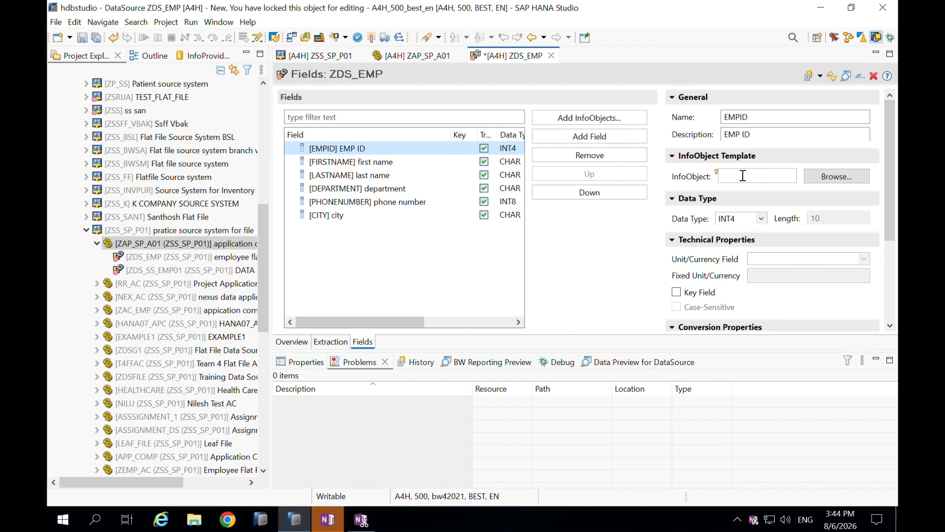
{"action": "scroll", "coordinate": [736, 210], "scroll_direction": "down", "scroll_amount": 5}
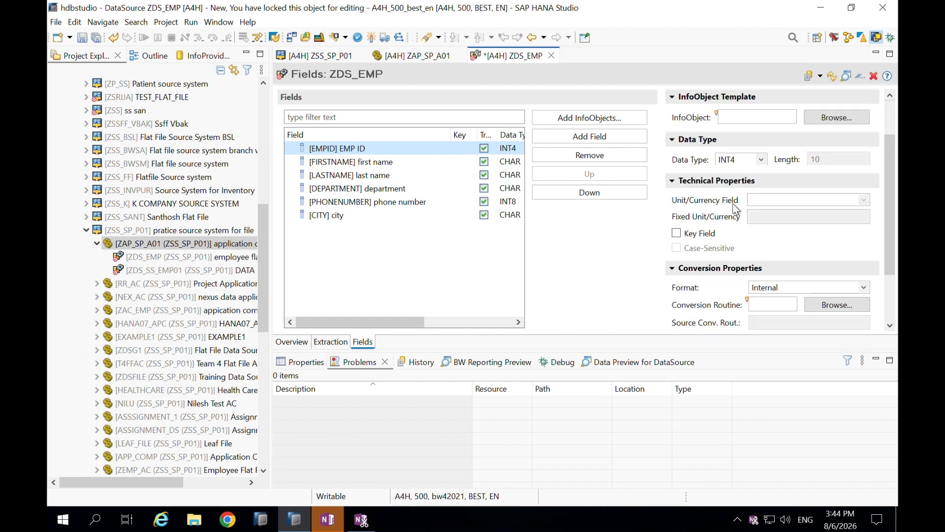
{"action": "scroll", "coordinate": [736, 209], "scroll_direction": "up", "scroll_amount": 7}
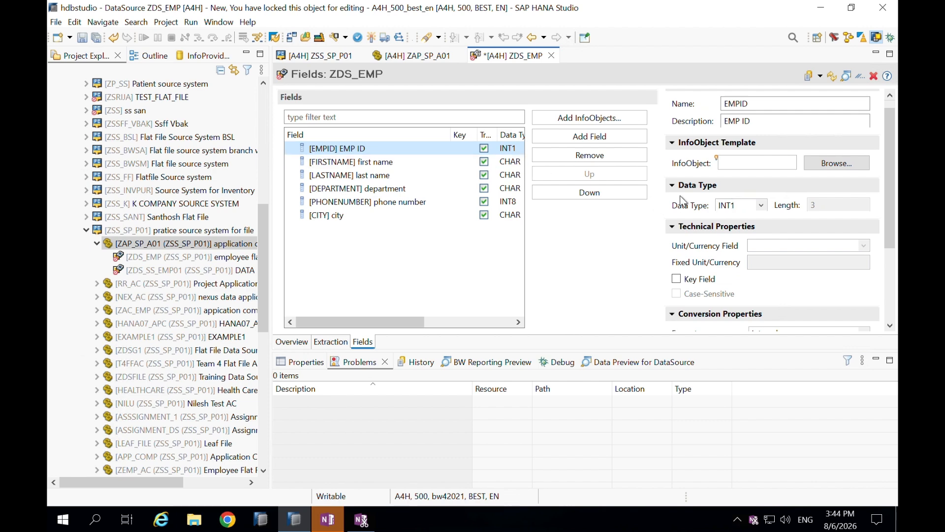
Set the data type of the EMPID field to INT4.
{"action": "left_click", "coordinate": [758, 205]}
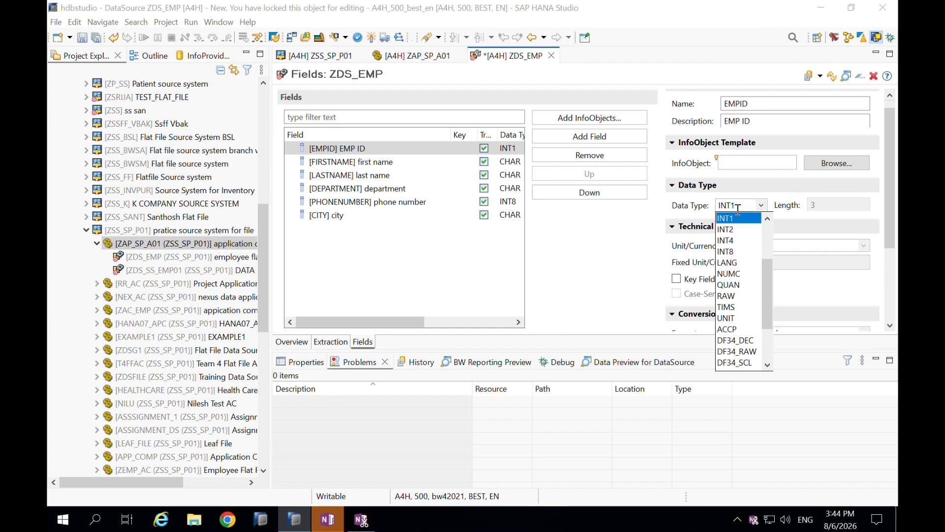
{"action": "left_click", "coordinate": [734, 219]}
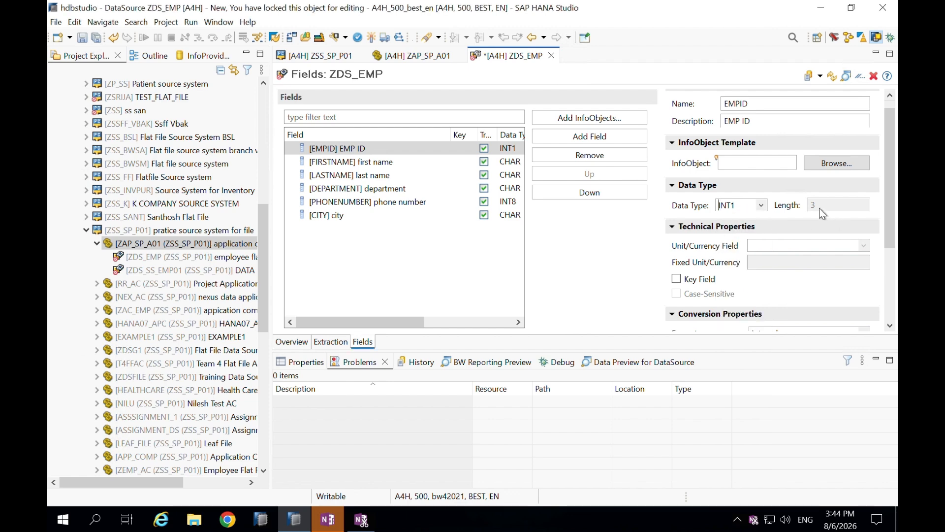
{"action": "left_click", "coordinate": [767, 209]}
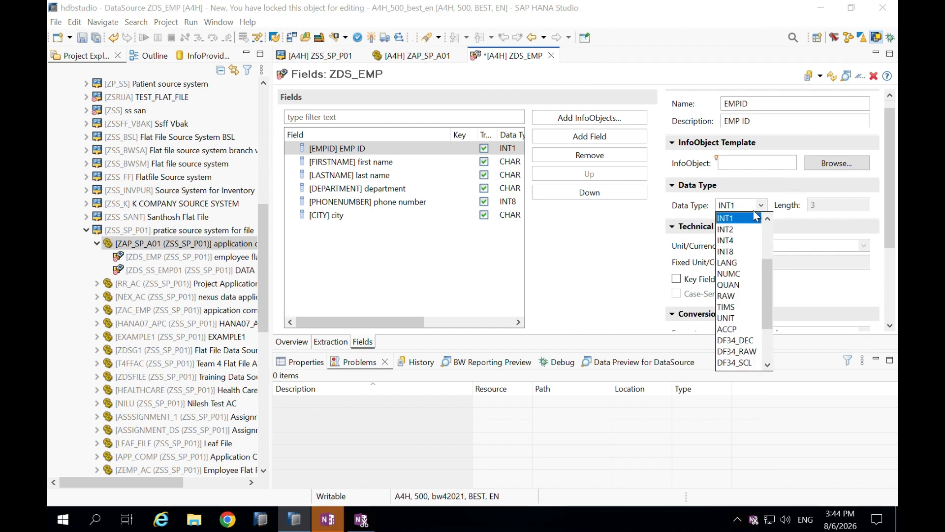
{"action": "left_click", "coordinate": [733, 241]}
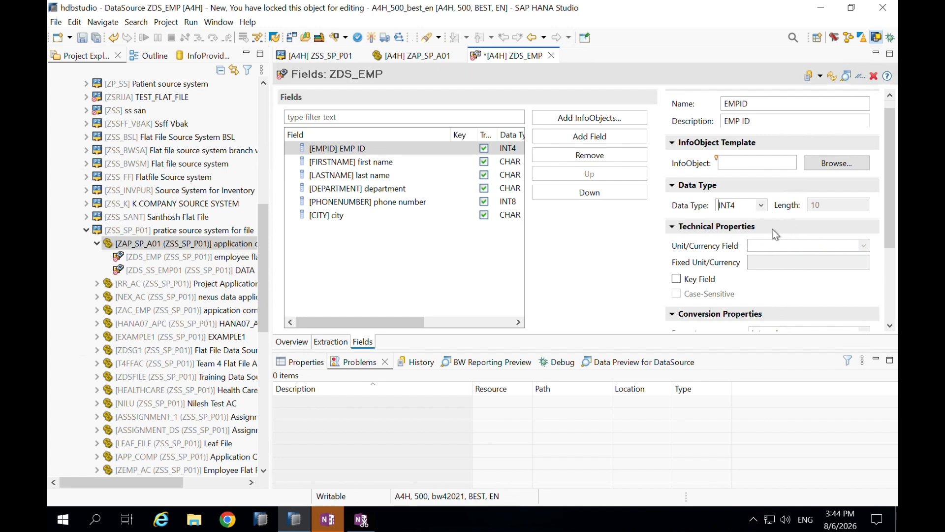
Set the length of the FIRSTNAME field to 10, keeping its data type CHAR.
{"action": "scroll", "coordinate": [715, 251], "scroll_direction": "down", "scroll_amount": 5}
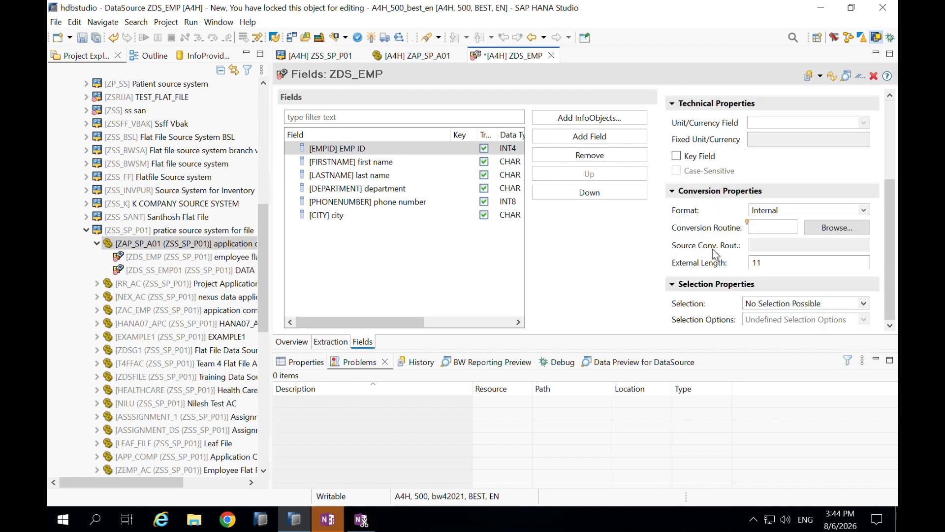
{"action": "left_click", "coordinate": [359, 162]}
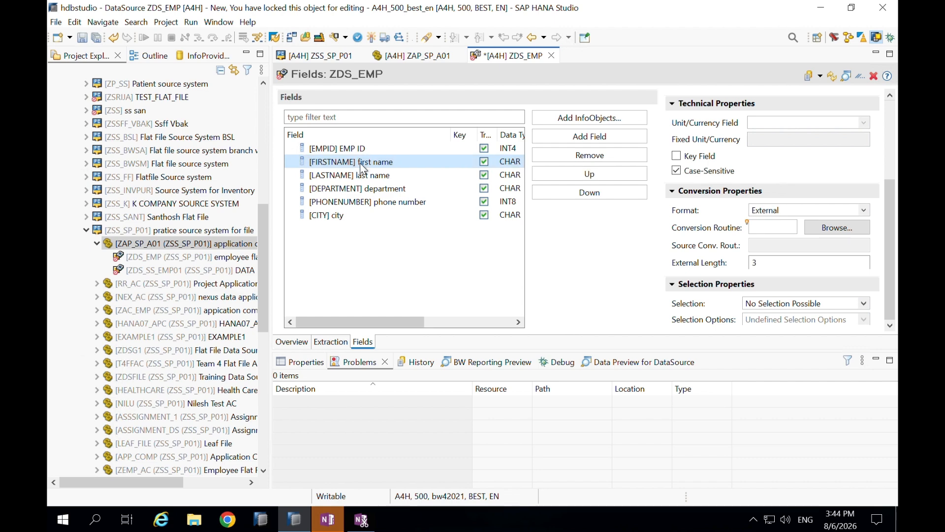
{"action": "scroll", "coordinate": [743, 232], "scroll_direction": "up", "scroll_amount": 5}
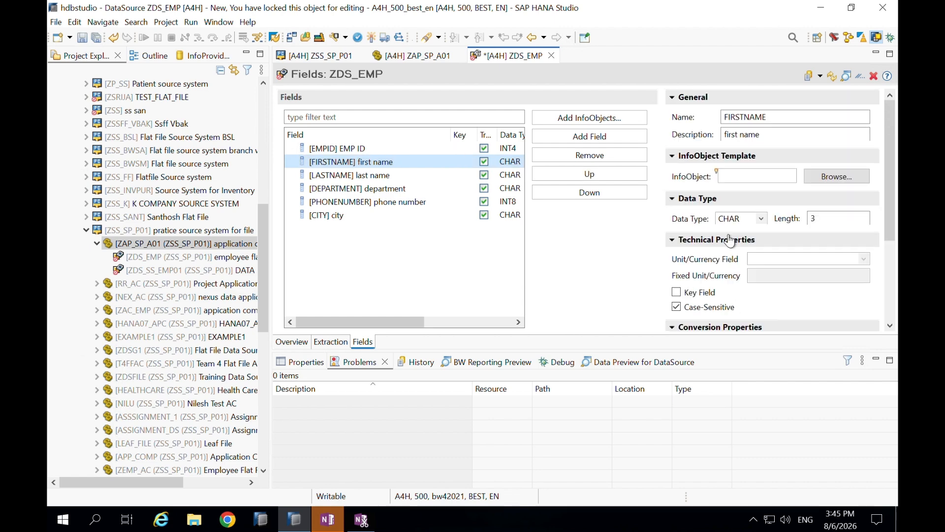
{"action": "left_click", "coordinate": [760, 218]}
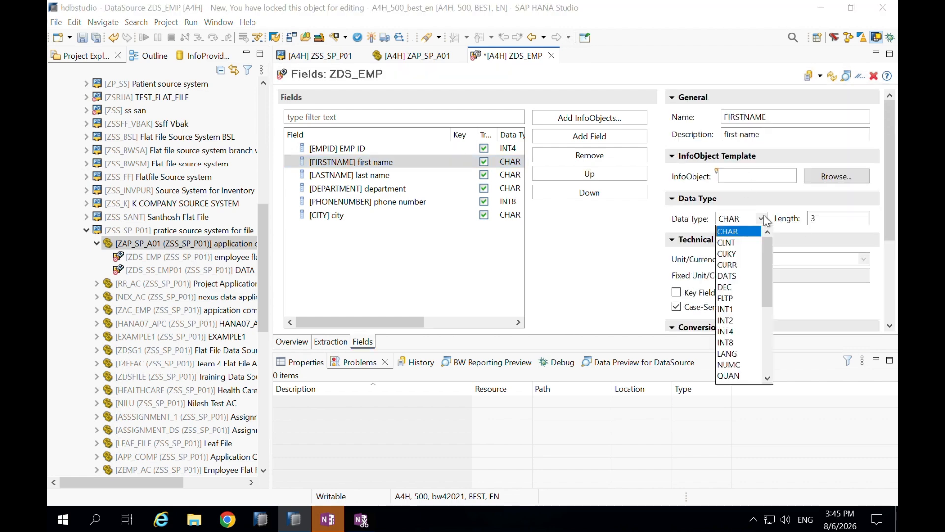
{"action": "left_click", "coordinate": [835, 218]}
{"action": "key", "text": "BackSpace"}
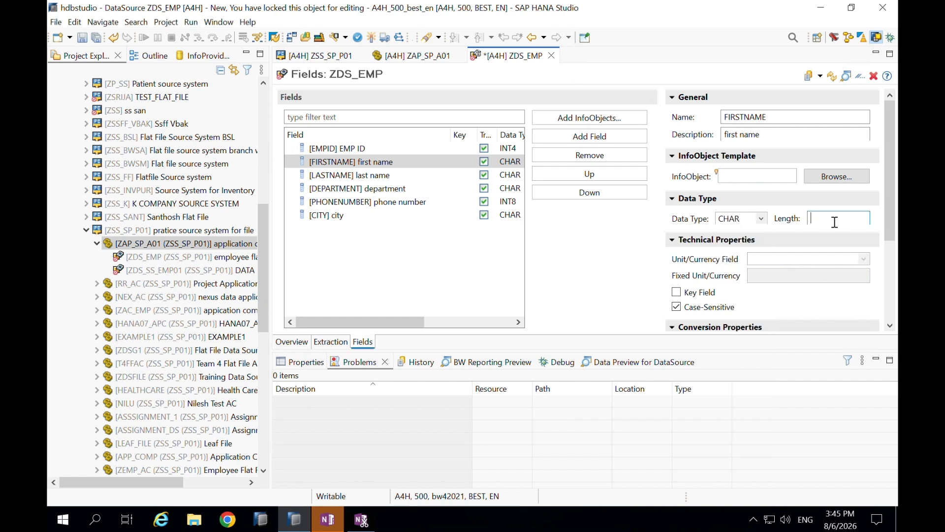
{"action": "type", "text": "10"}
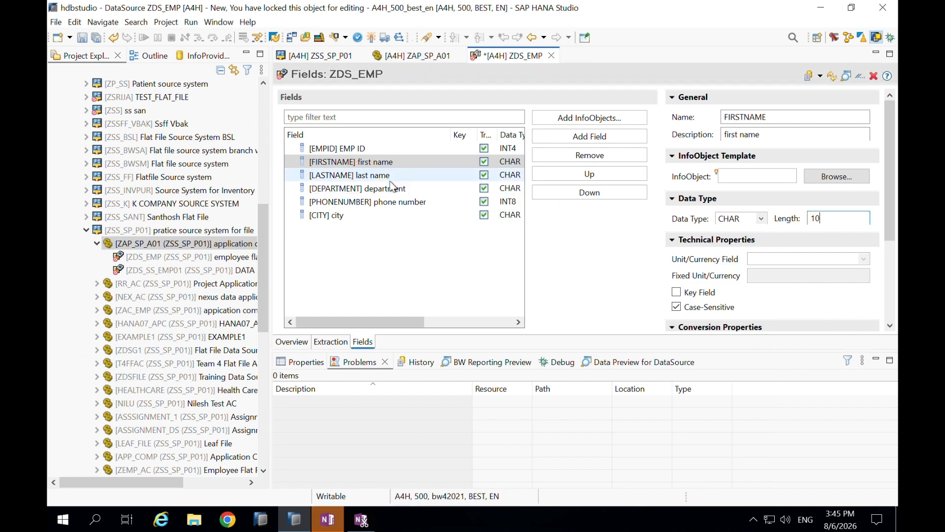
{"action": "left_click", "coordinate": [411, 175]}
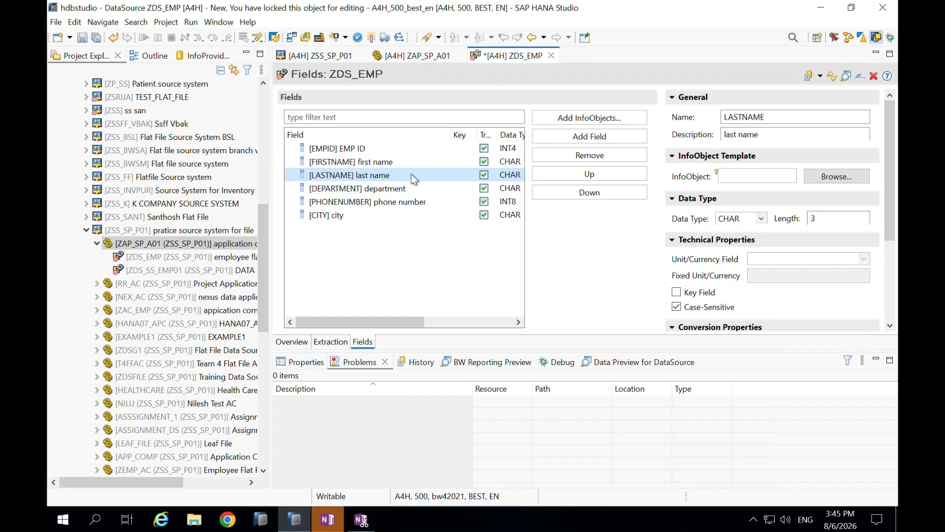
Set the length of the FIRSTNAME field to 40.
{"action": "left_click", "coordinate": [384, 163]}
{"action": "left_click", "coordinate": [829, 216]}
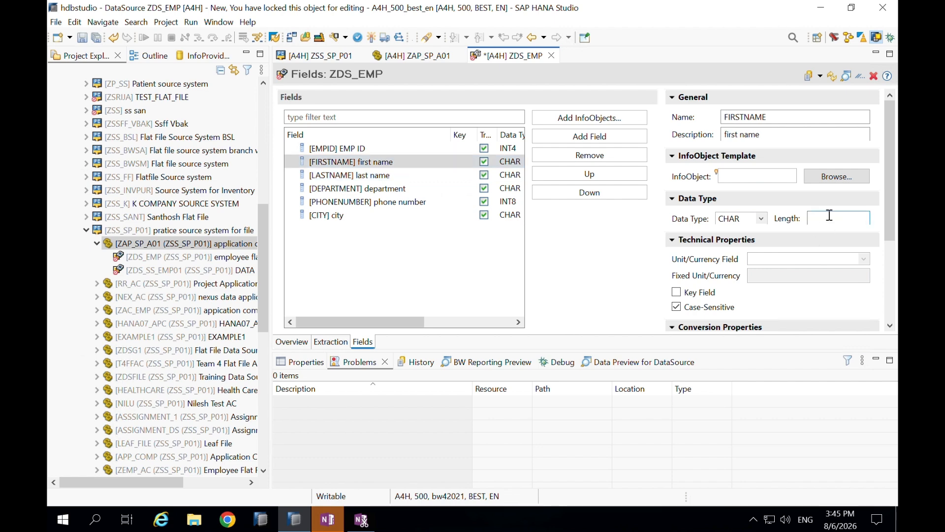
{"action": "key", "text": "BackSpace"}
{"action": "key", "text": "BackSpace"}
{"action": "type", "text": "40"}
Set the length of the LASTNAME field to 20.
{"action": "left_click", "coordinate": [382, 176]}
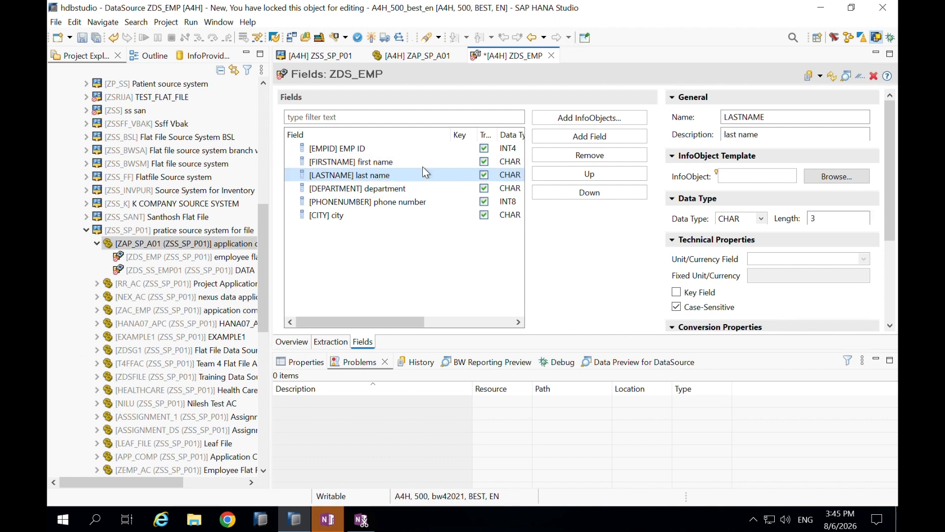
{"action": "left_click", "coordinate": [831, 218]}
{"action": "key", "text": "BackSpace"}
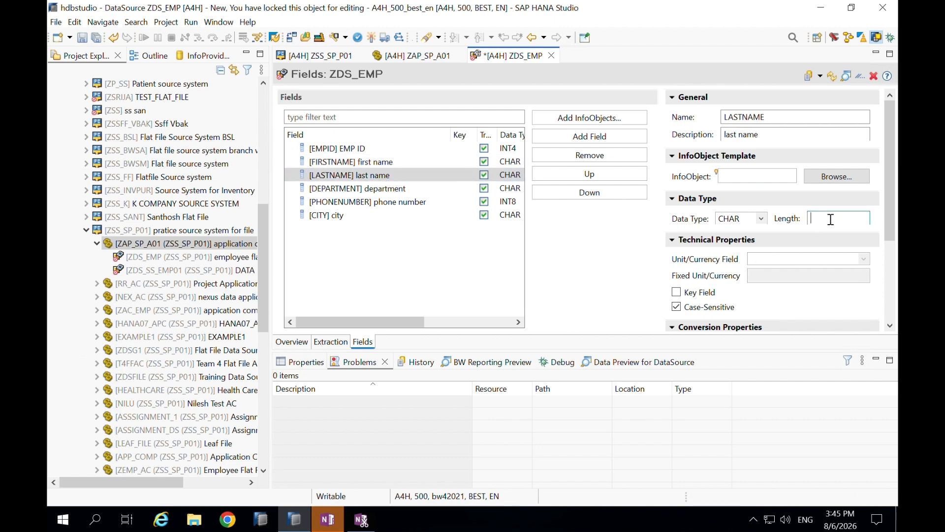
{"action": "type", "text": "5"}
{"action": "key", "text": "BackSpace"}
{"action": "type", "text": "20"}
Set the length of the DEPARTMENT field to 18.
{"action": "left_click", "coordinate": [366, 190]}
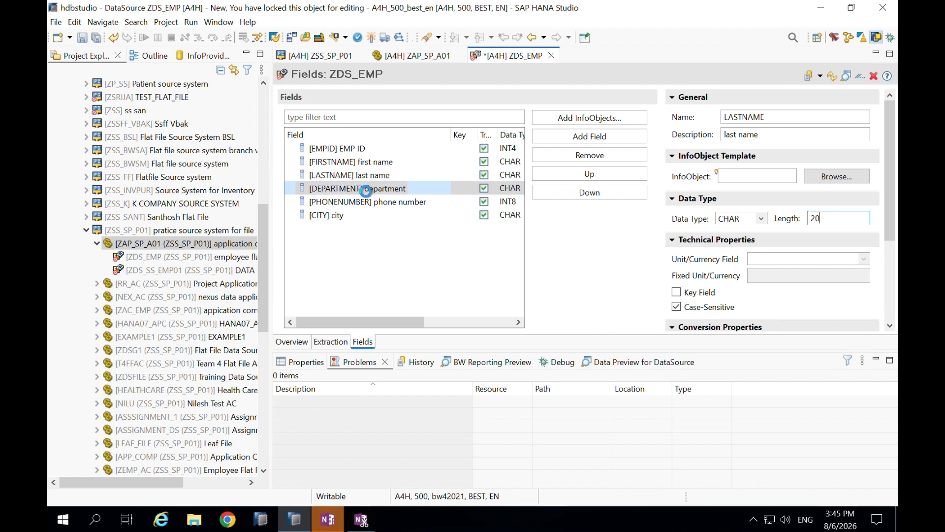
{"action": "left_click", "coordinate": [826, 219]}
{"action": "key", "text": "BackSpace"}
{"action": "type", "text": "18"}
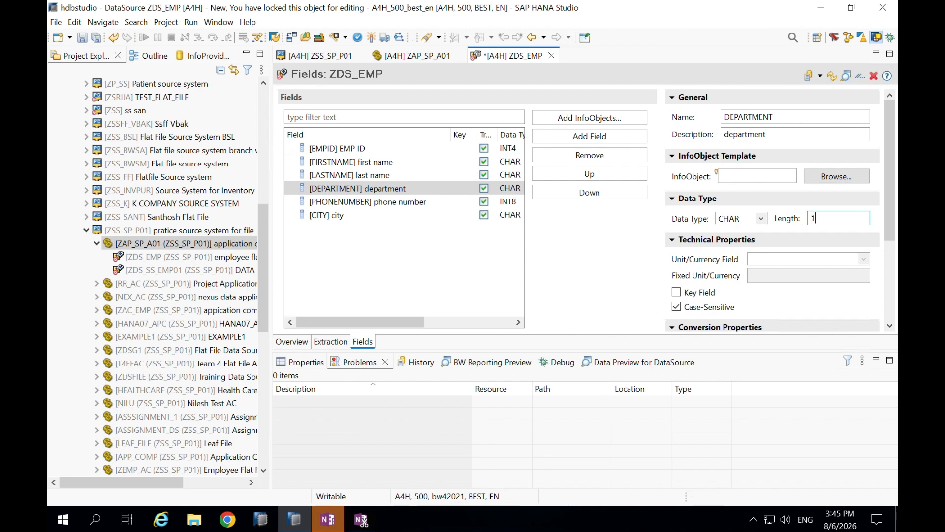
Change the PHONENUMBER field to data type NUMC with a length of 15.
{"action": "left_click", "coordinate": [391, 203]}
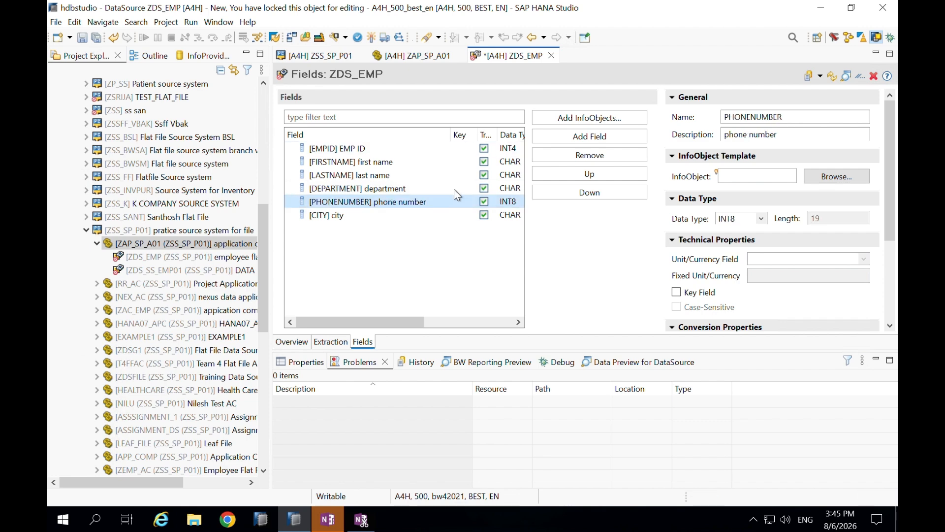
{"action": "left_click", "coordinate": [761, 218]}
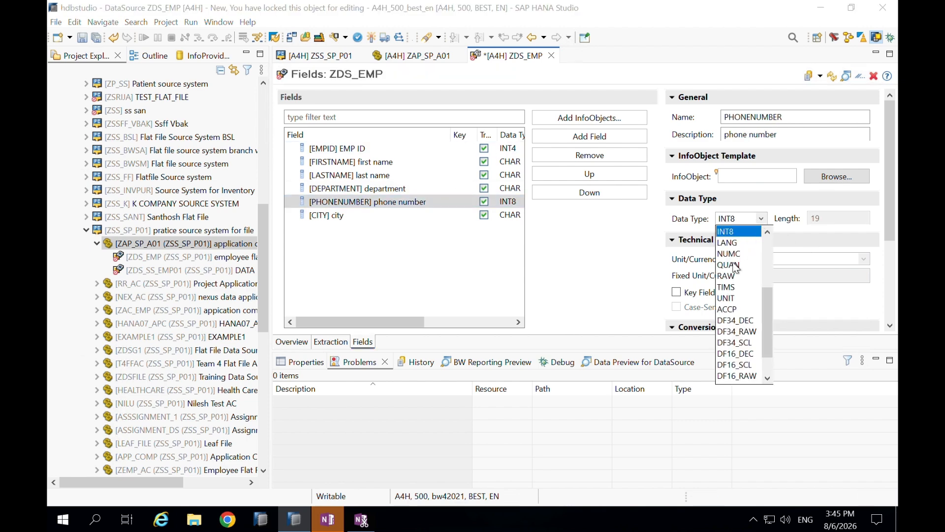
{"action": "left_click", "coordinate": [740, 254]}
{"action": "left_click", "coordinate": [842, 220]}
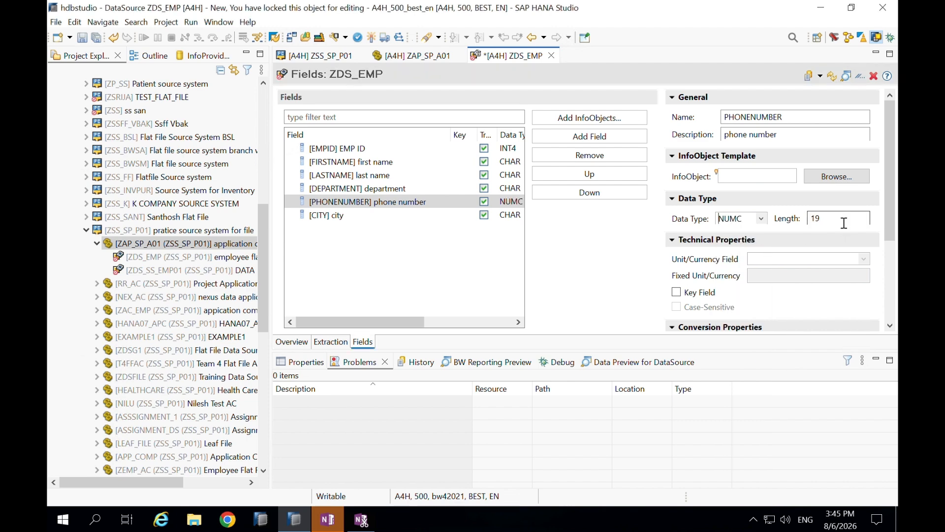
{"action": "key", "text": "BackSpace"}
{"action": "type", "text": "5"}
Set the length of the CITY field to 25.
{"action": "left_click", "coordinate": [397, 215]}
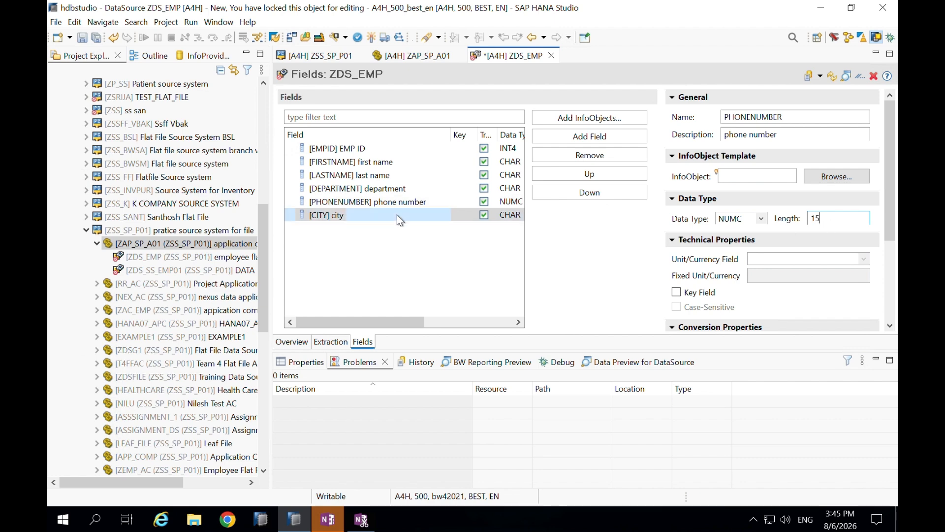
{"action": "left_click", "coordinate": [826, 218]}
{"action": "key", "text": "BackSpace"}
{"action": "key", "text": "BackSpace"}
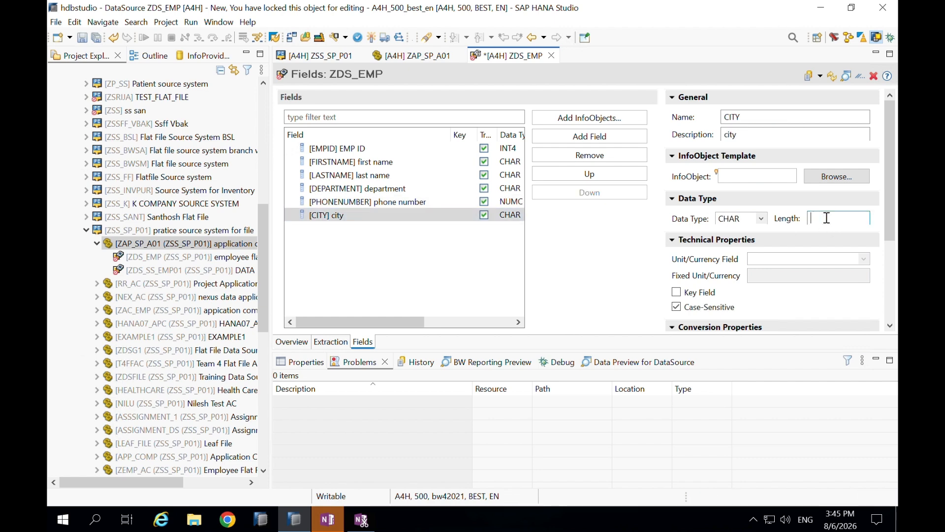
{"action": "type", "text": "25"}
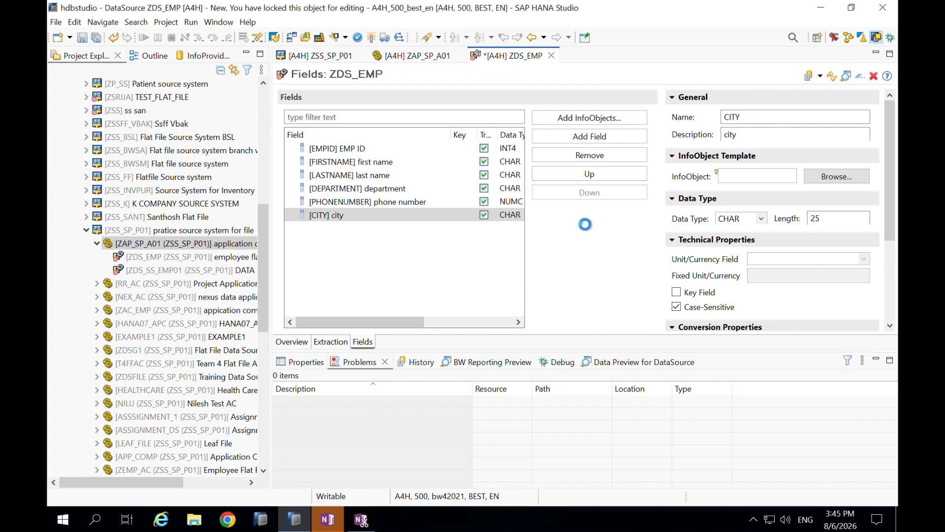
Activate the ZDS_EMP DataSource and preview its data, enlarging the preview area to inspect the records.
{"action": "left_click", "coordinate": [368, 38]}
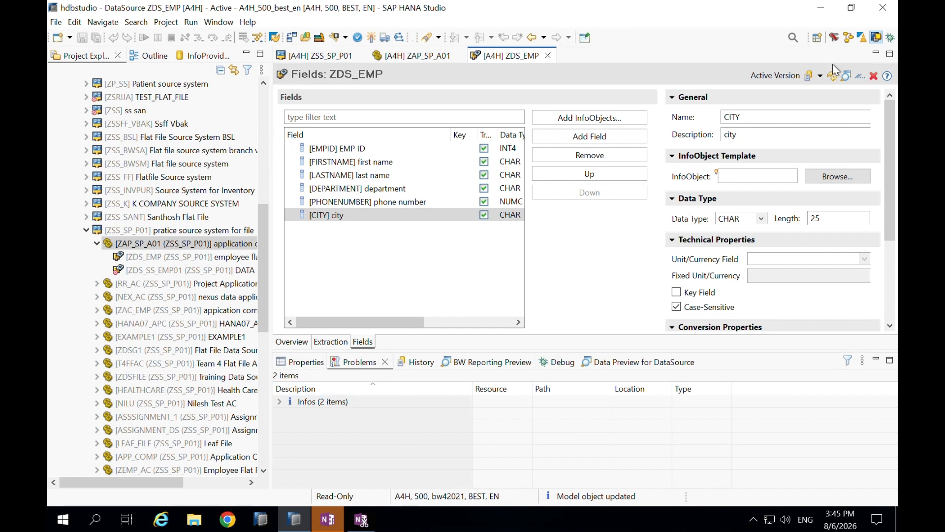
{"action": "left_click", "coordinate": [845, 76]}
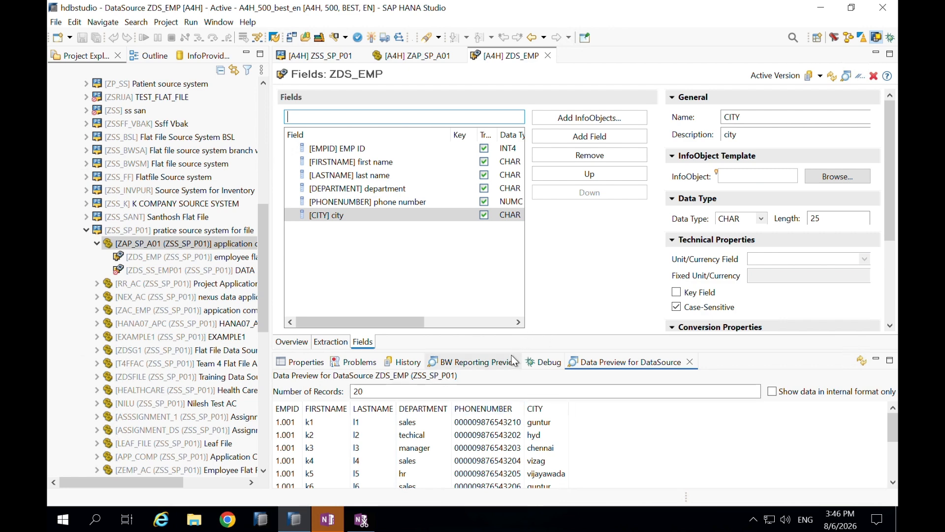
{"action": "left_click_drag", "start_coordinate": [515, 350], "coordinate": [517, 241]}
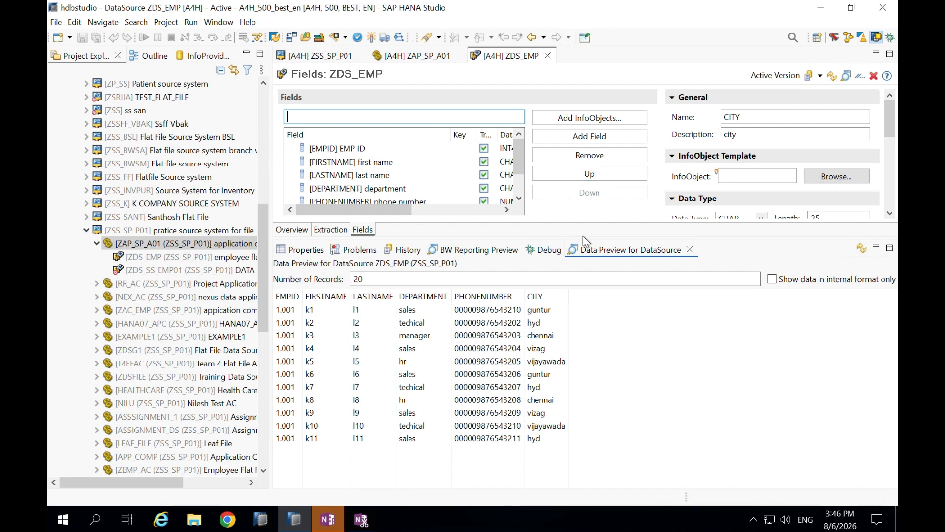
{"action": "left_click_drag", "start_coordinate": [582, 235], "coordinate": [578, 286]}
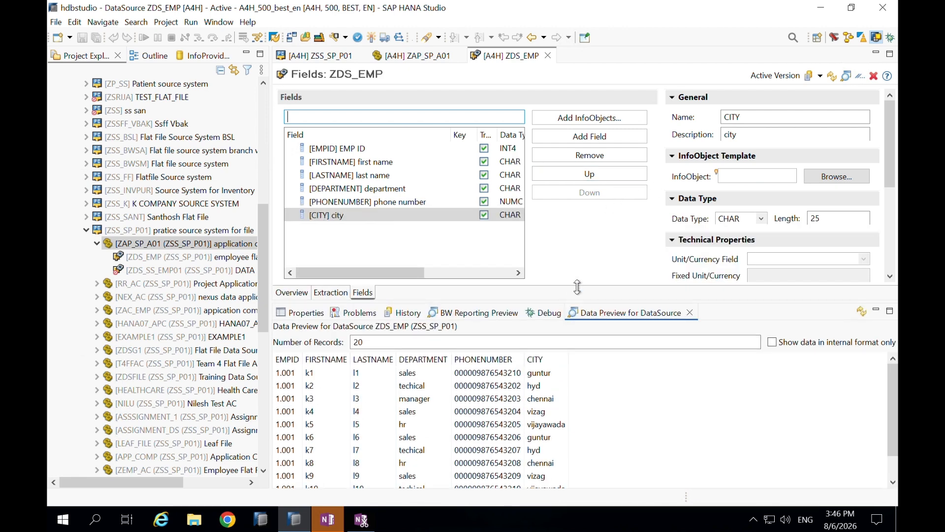
Change the EMPID field to data type CHAR with a length of 5.
{"action": "left_click", "coordinate": [763, 219]}
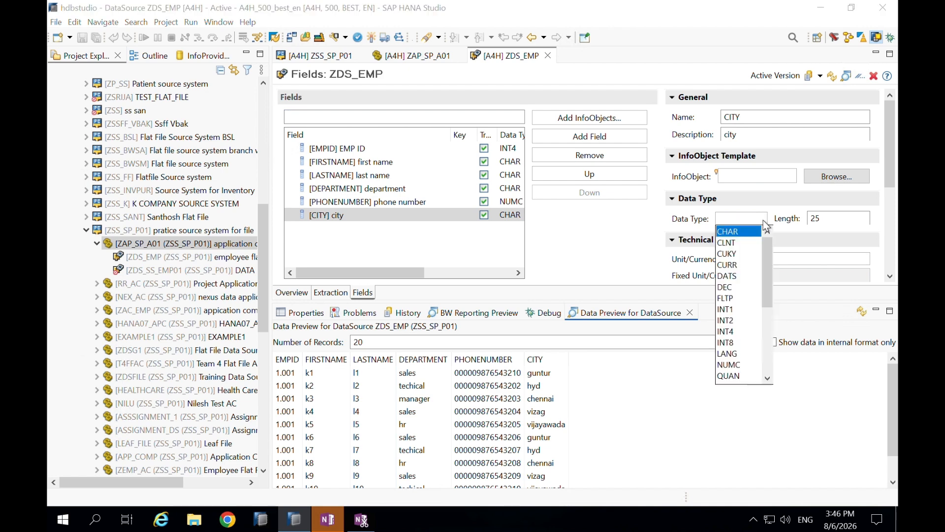
{"action": "left_click", "coordinate": [373, 147]}
{"action": "left_click", "coordinate": [373, 147]}
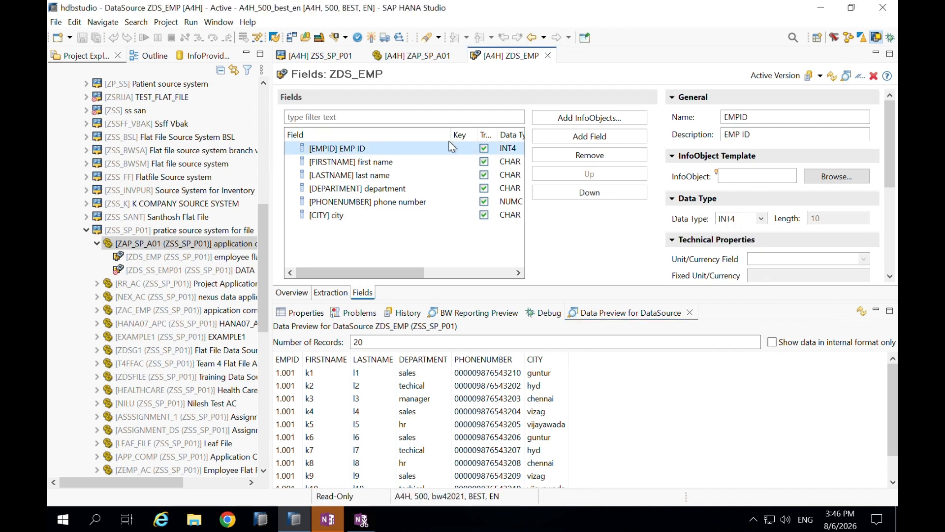
{"action": "left_click", "coordinate": [761, 220]}
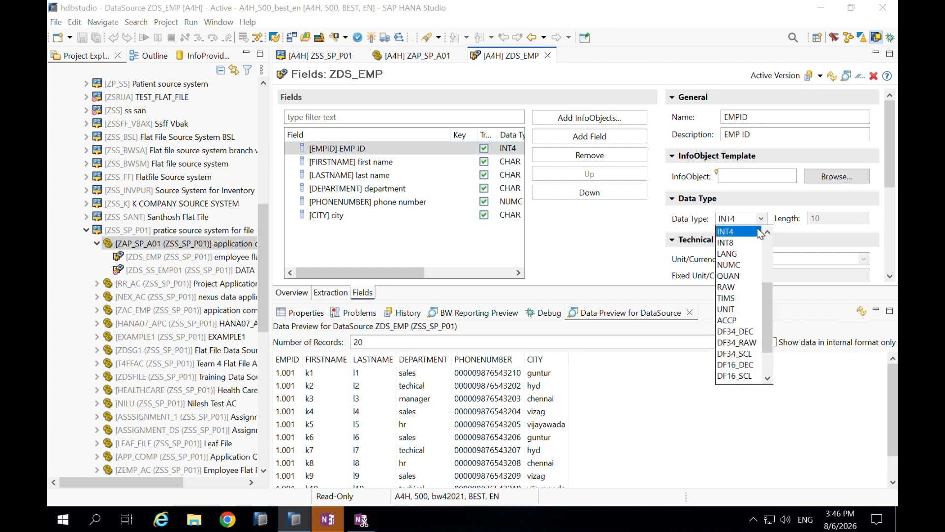
{"action": "scroll", "coordinate": [749, 273], "scroll_direction": "up", "scroll_amount": 3}
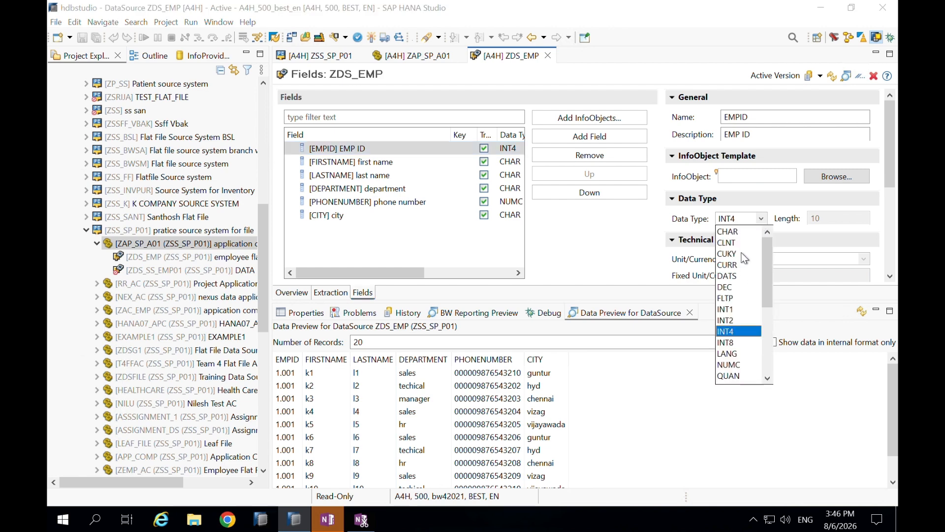
{"action": "left_click", "coordinate": [727, 242]}
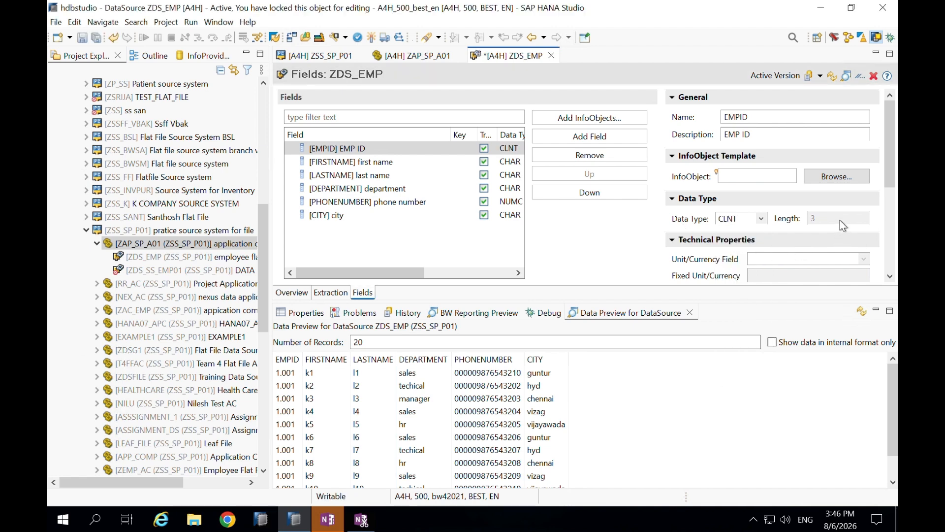
{"action": "left_click", "coordinate": [762, 220]}
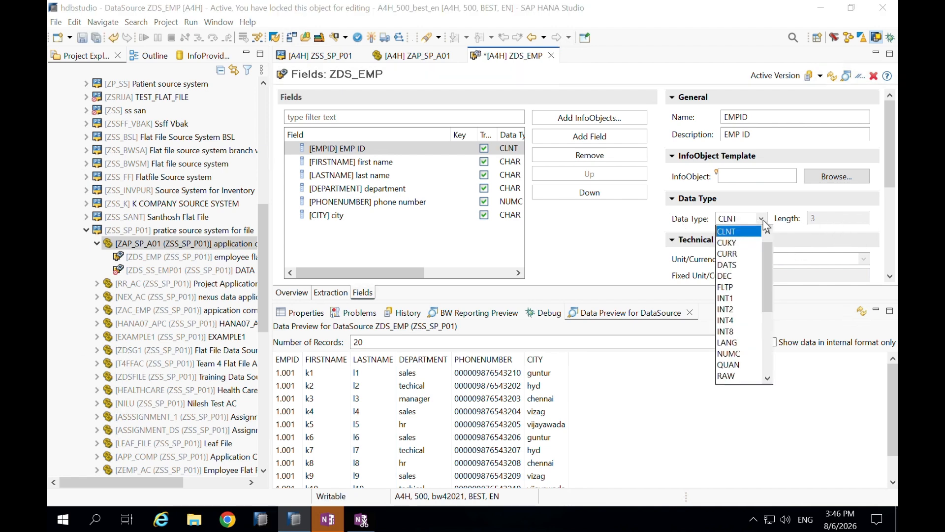
{"action": "scroll", "coordinate": [742, 242], "scroll_direction": "up", "scroll_amount": 1}
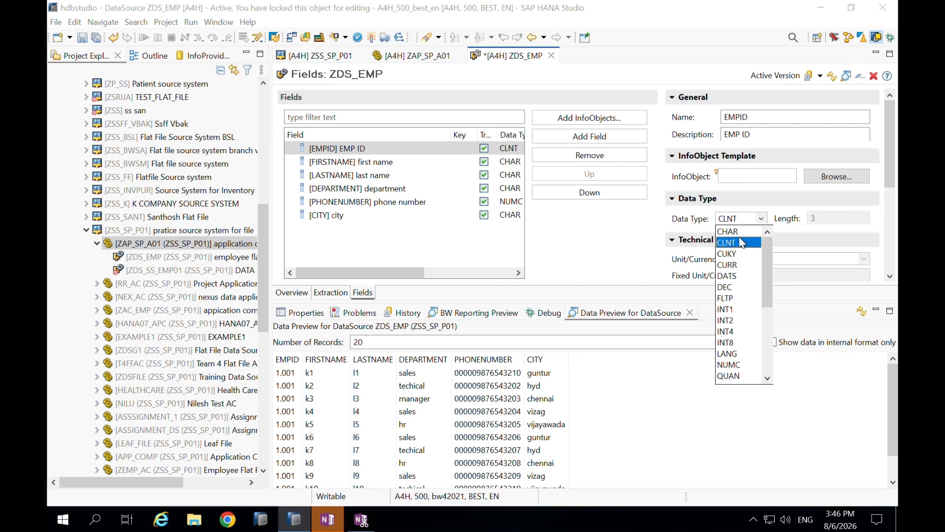
{"action": "left_click", "coordinate": [728, 231]}
{"action": "left_click", "coordinate": [825, 218]}
{"action": "key", "text": "BackSpace"}
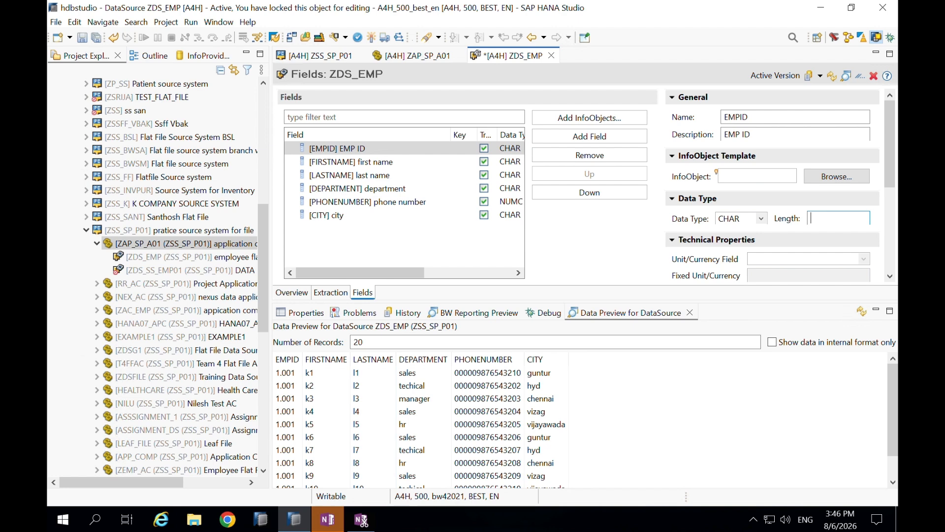
{"action": "type", "text": "5"}
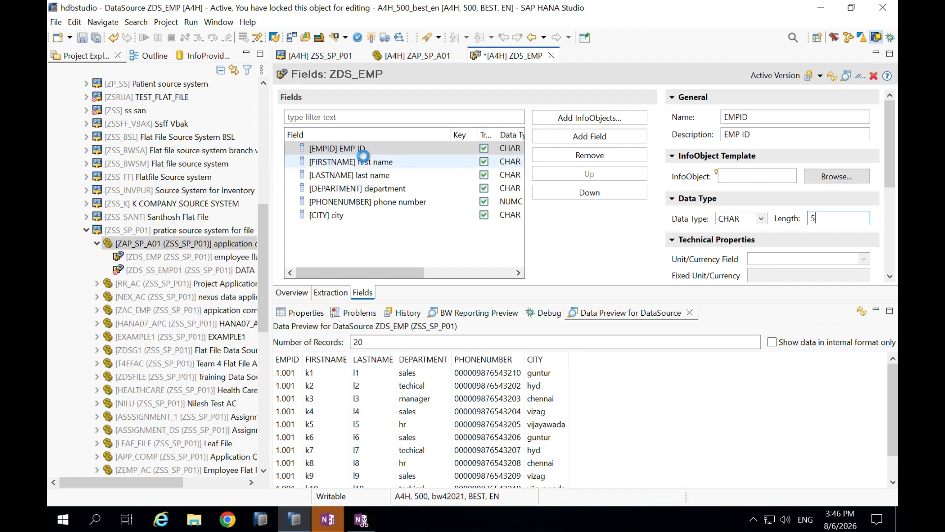
Save the revised ZDS_EMP DataSource and activate it again so its data can be previewed.
{"action": "key", "text": "ctrl+s"}
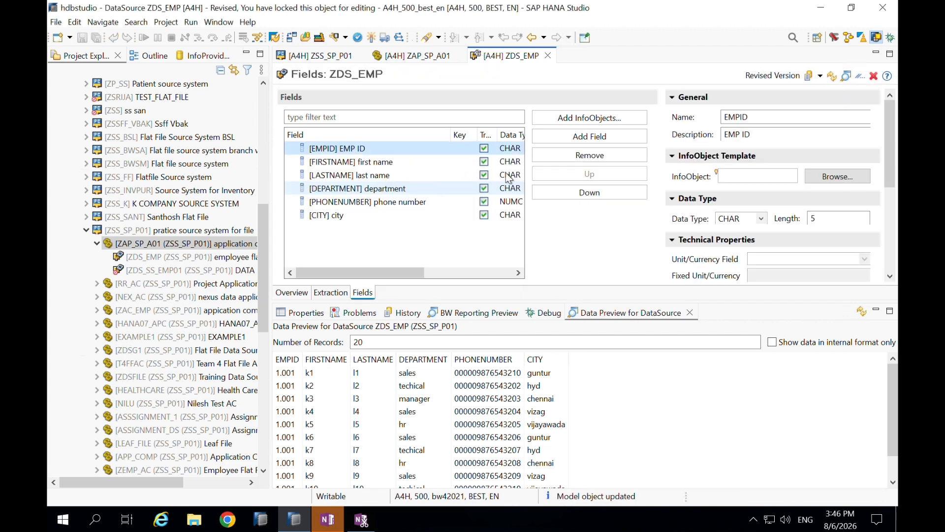
{"action": "left_click", "coordinate": [844, 77]}
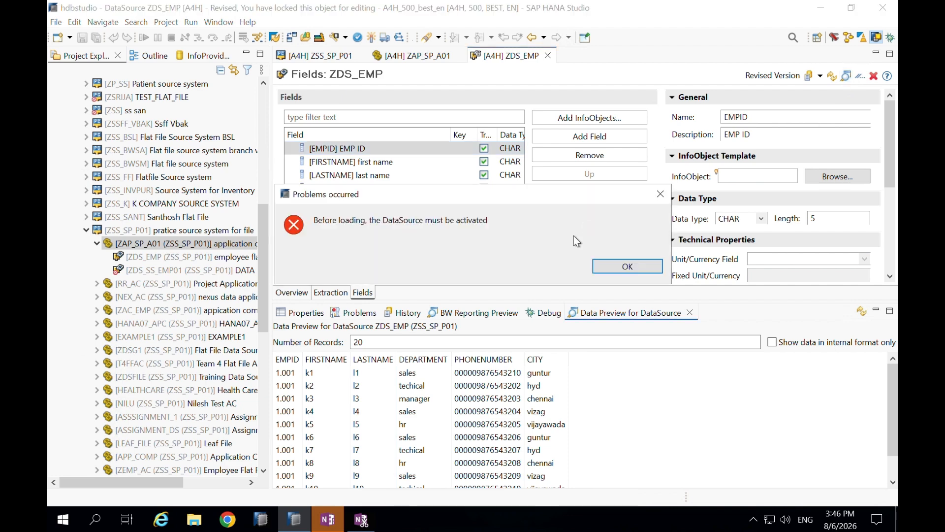
{"action": "left_click", "coordinate": [631, 273]}
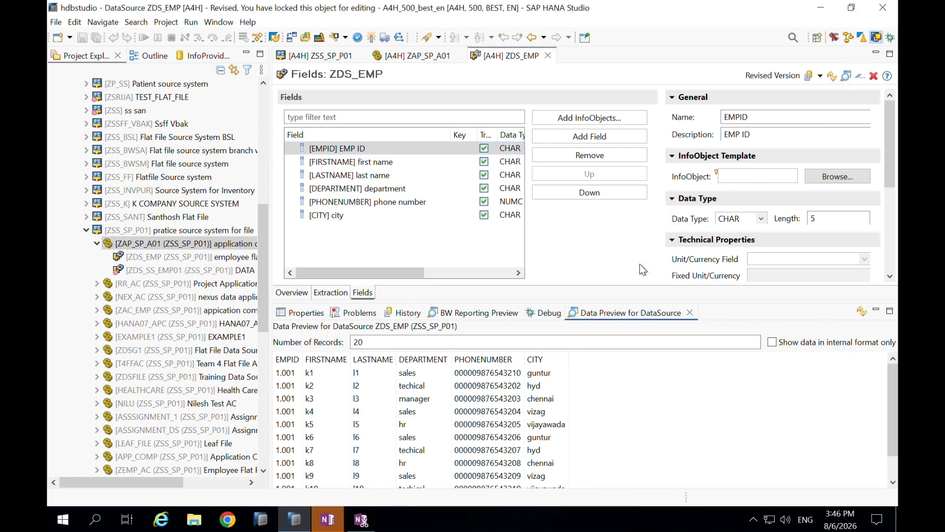
{"action": "left_click", "coordinate": [372, 37]}
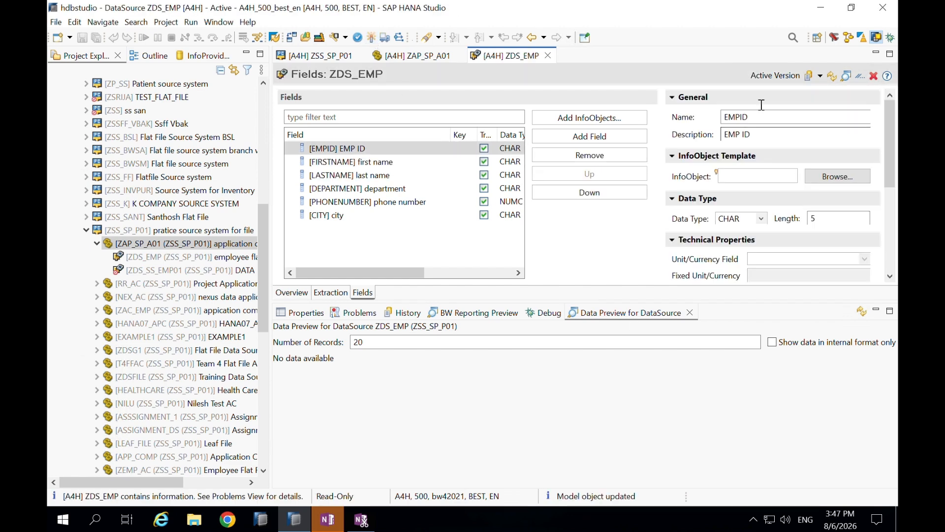
Preview the data of the activated ZDS_EMP DataSource and change the PHONENUMBER field's data type to INT8.
{"action": "left_click", "coordinate": [847, 76]}
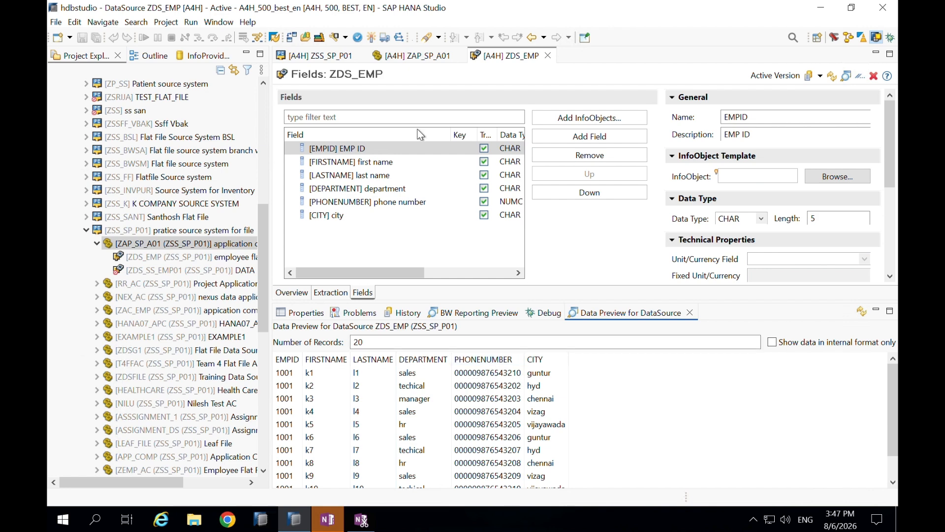
{"action": "left_click", "coordinate": [379, 203]}
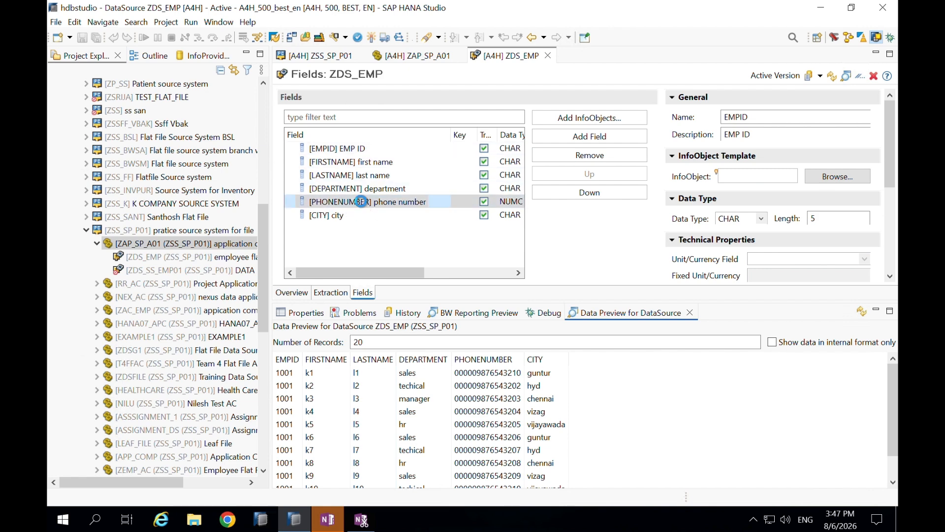
{"action": "left_click", "coordinate": [749, 222]}
{"action": "scroll", "coordinate": [738, 265], "scroll_direction": "up", "scroll_amount": 4}
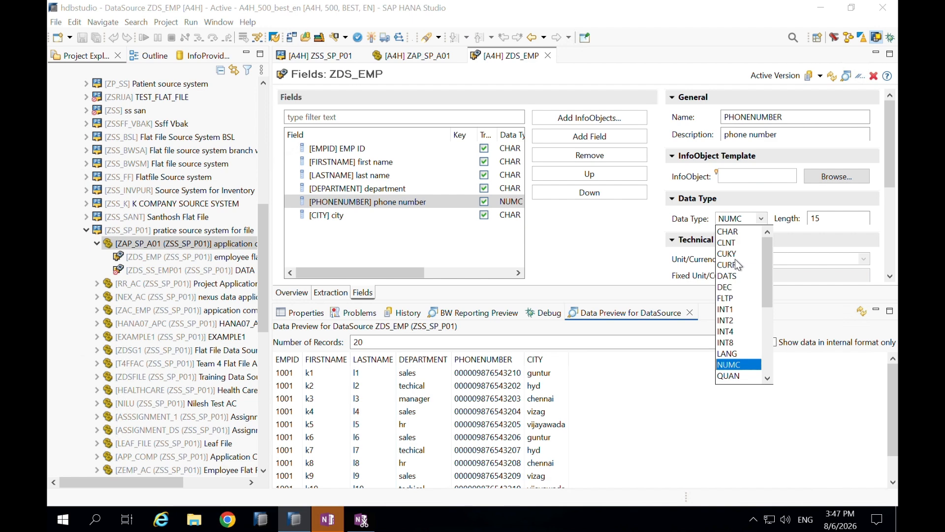
{"action": "scroll", "coordinate": [736, 261], "scroll_direction": "down", "scroll_amount": 1}
{"action": "scroll", "coordinate": [736, 260], "scroll_direction": "down", "scroll_amount": 1}
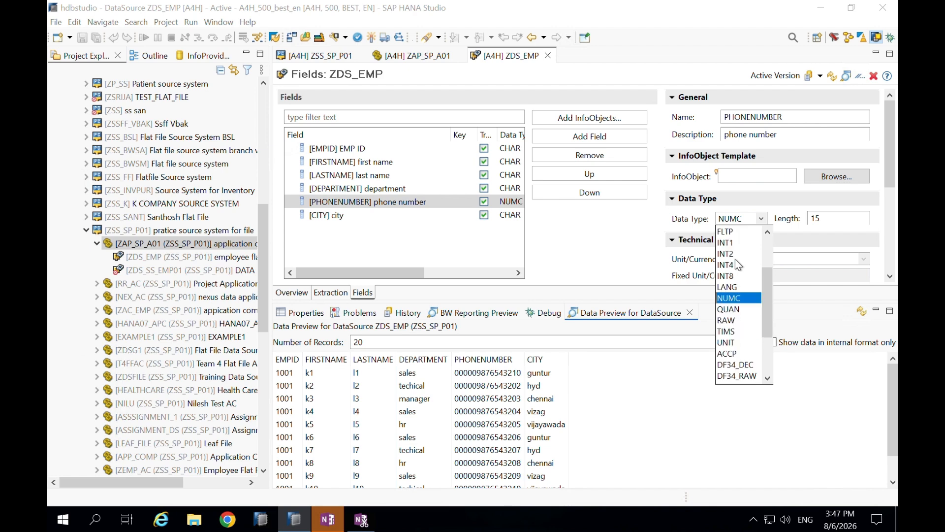
{"action": "scroll", "coordinate": [736, 265], "scroll_direction": "down", "scroll_amount": 2}
{"action": "scroll", "coordinate": [737, 265], "scroll_direction": "up", "scroll_amount": 4}
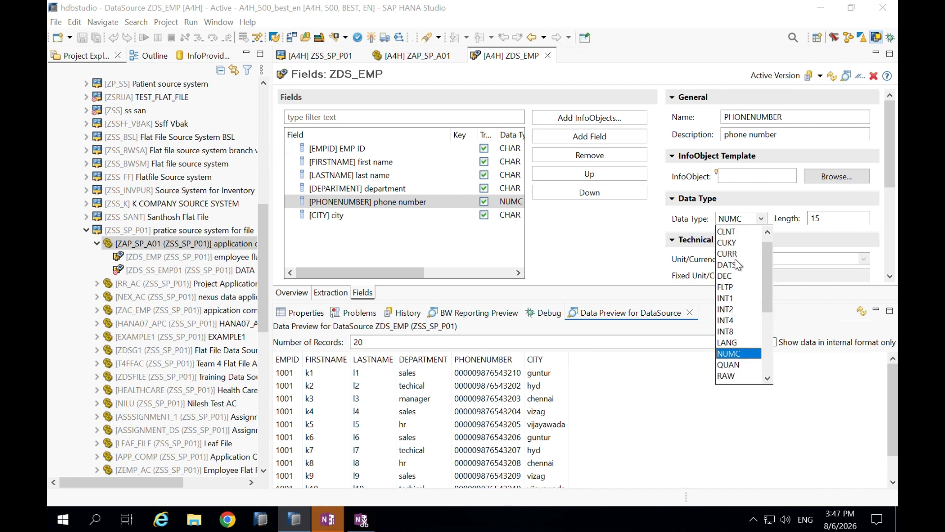
{"action": "left_click", "coordinate": [730, 330]}
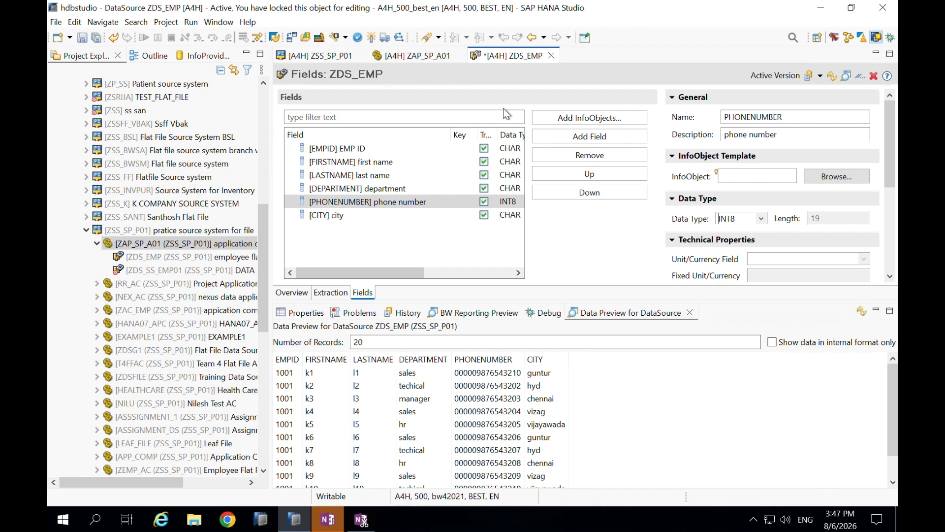
Save and activate the revised ZDS_EMP DataSource and preview its employee records again in an enlarged preview area.
{"action": "key", "text": "ctrl+s"}
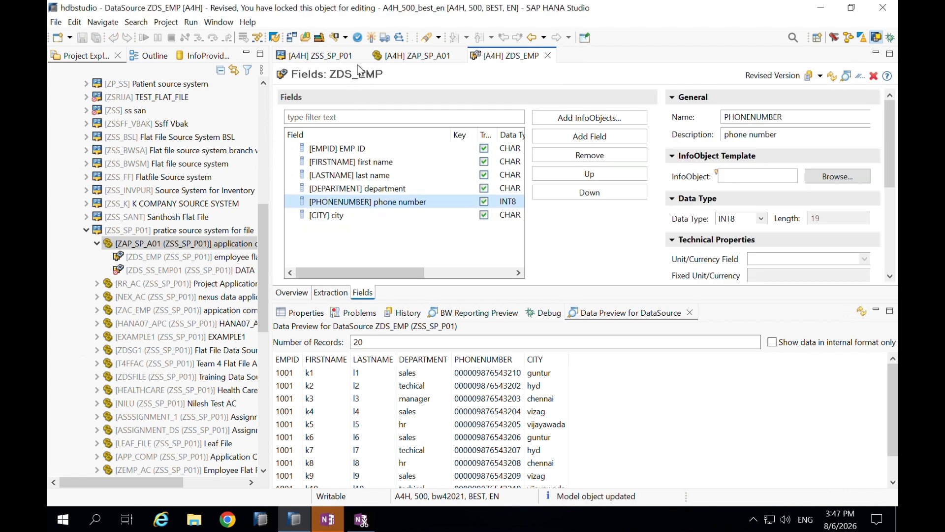
{"action": "left_click", "coordinate": [371, 38]}
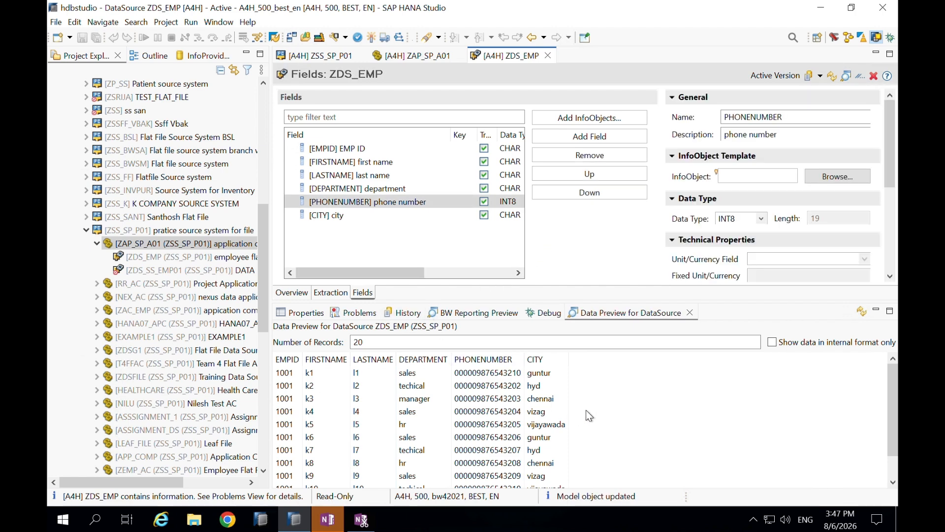
{"action": "left_click", "coordinate": [845, 76]}
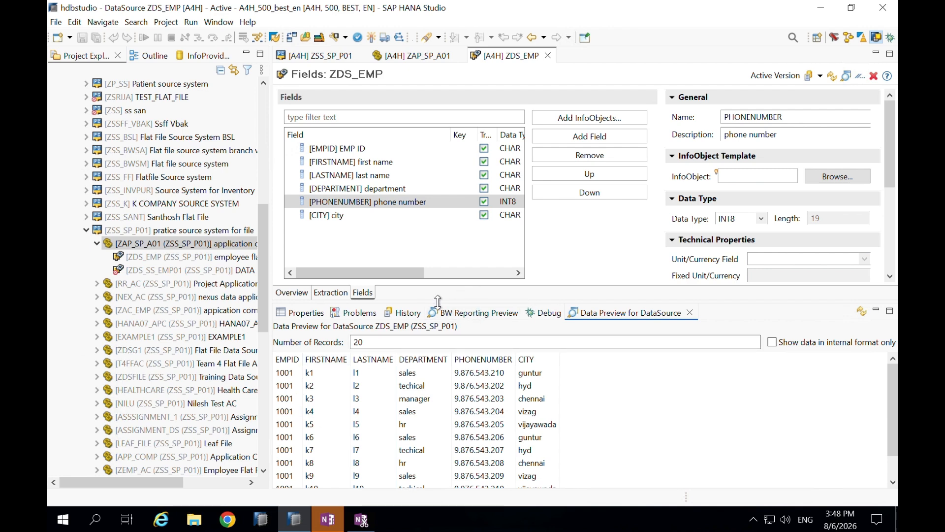
{"action": "left_click_drag", "start_coordinate": [437, 301], "coordinate": [437, 251]}
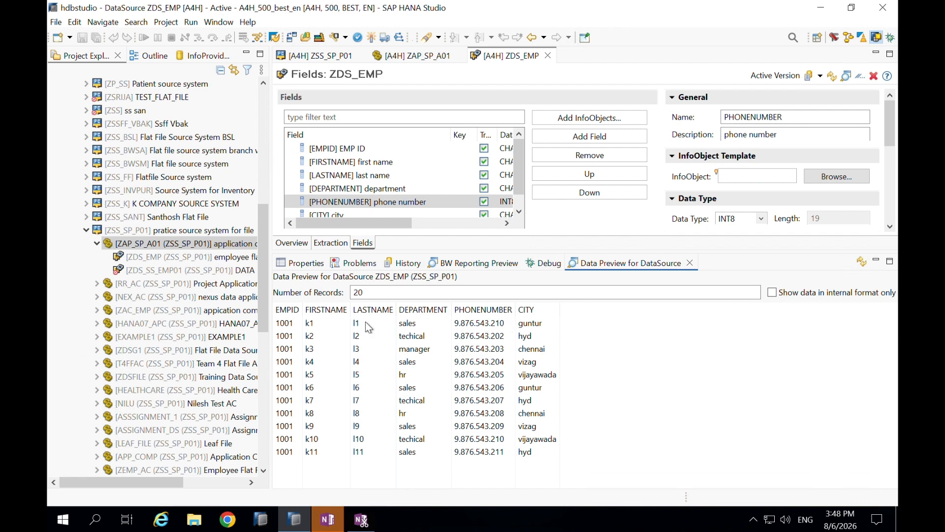
{"action": "left_click", "coordinate": [287, 336]}
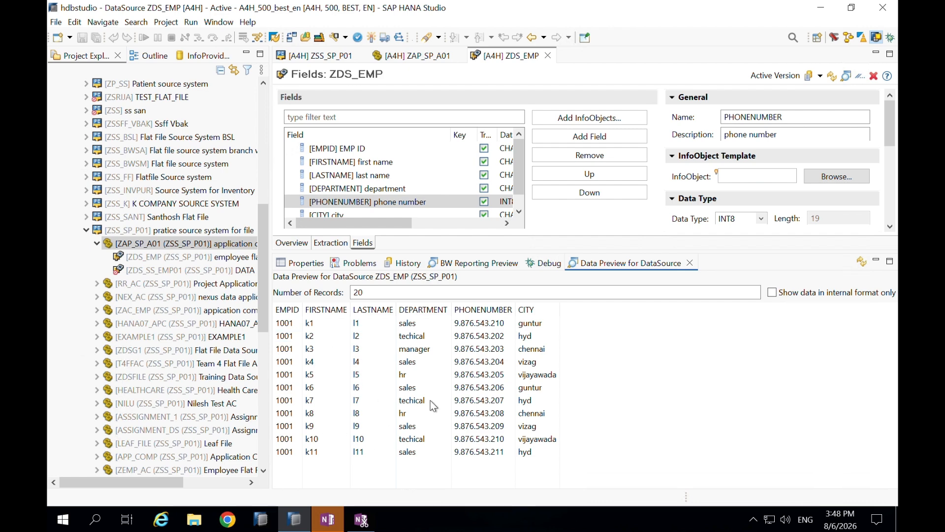